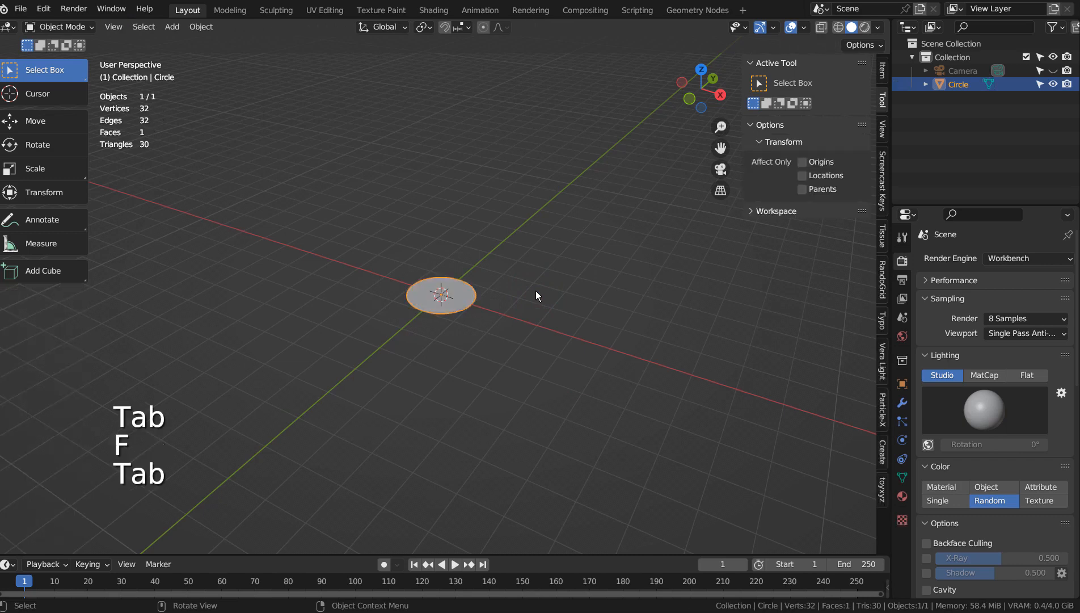
# - Scale the filled circle up about 2.36 times and rotate it about -3.7° in the right side view
pyautogui.press('s')
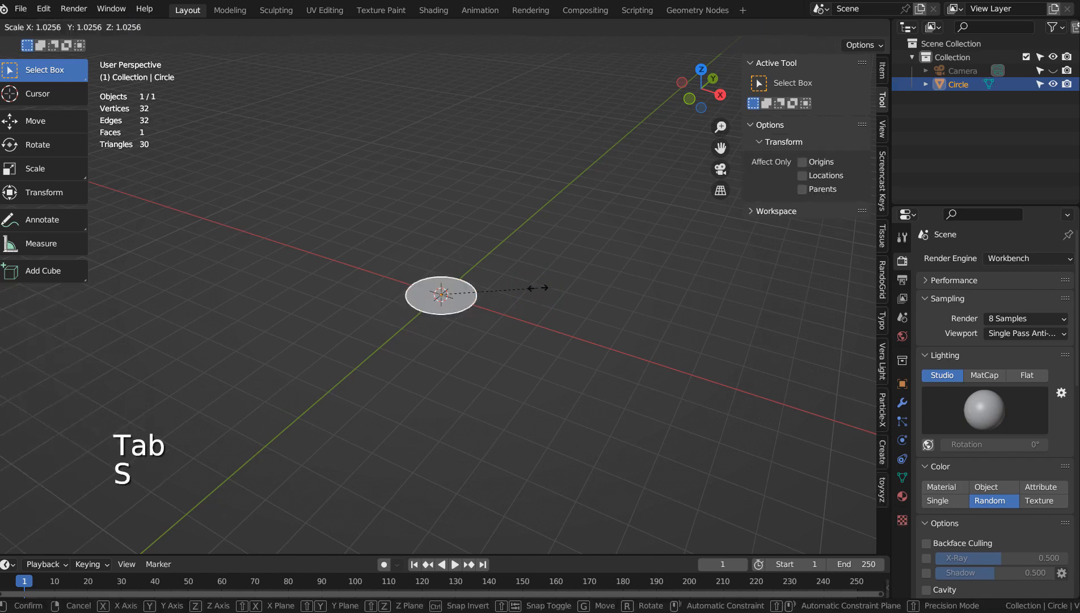
pyautogui.click(663, 291)
pyautogui.press('KP_3')
pyautogui.press('r')
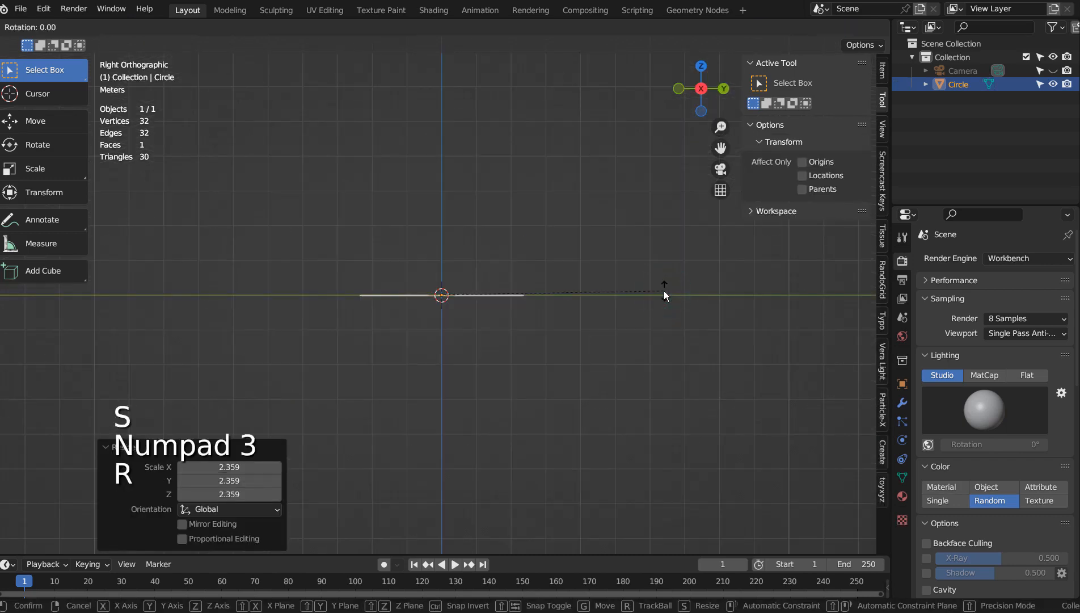
pyautogui.click(668, 276)
pyautogui.press('KP_0')
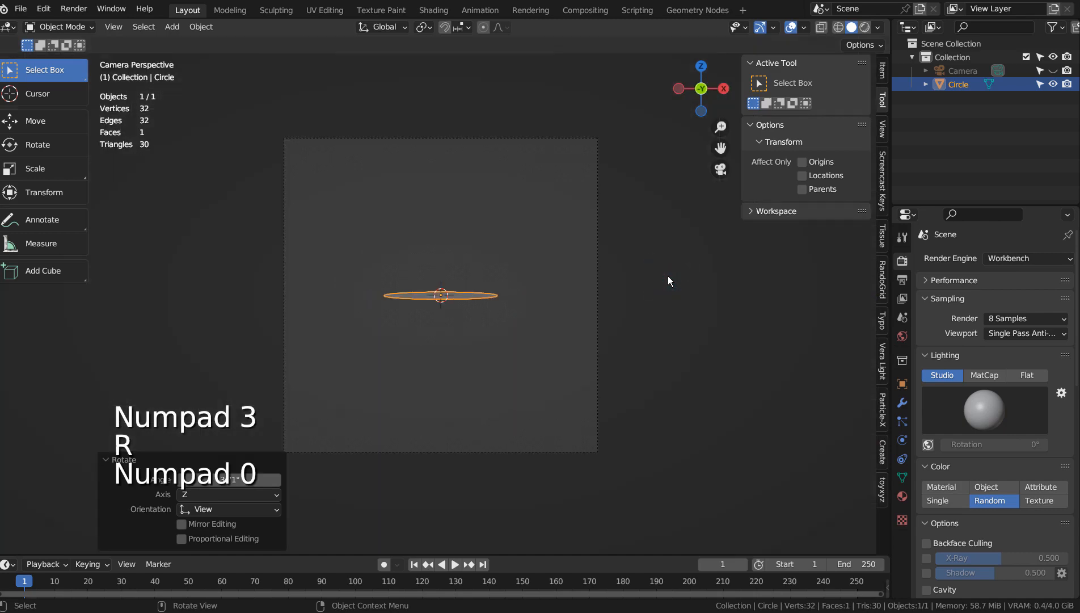
# - Scale the tilted disc up about 3.85 times and move it about 3.77 m down along Z
pyautogui.press('KP_3')
pyautogui.press('s')
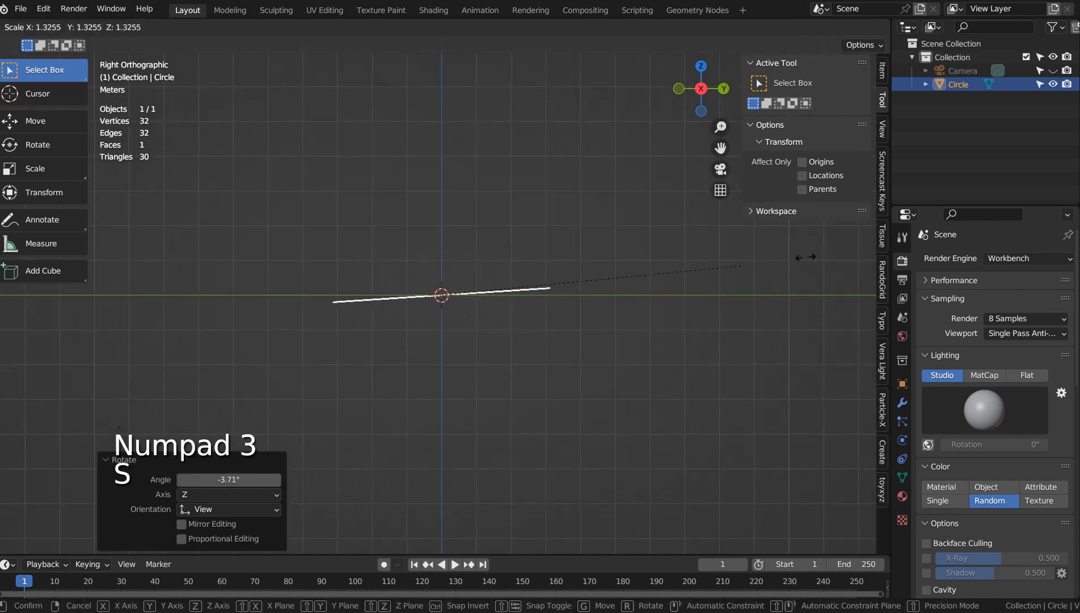
pyautogui.click(413, 196)
pyautogui.press('KP_0')
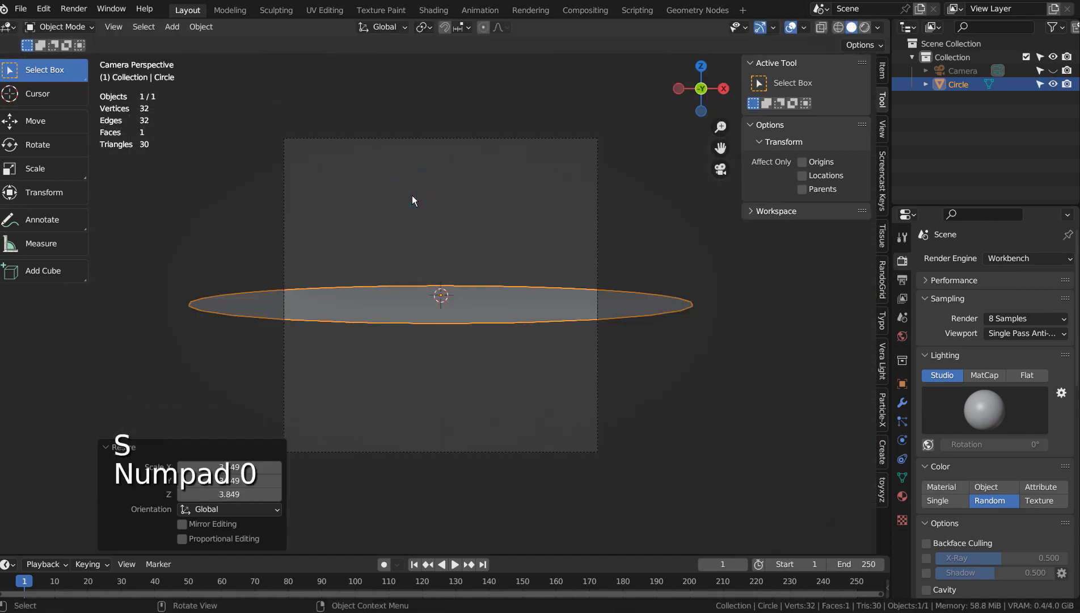
pyautogui.press('g')
pyautogui.press('z')
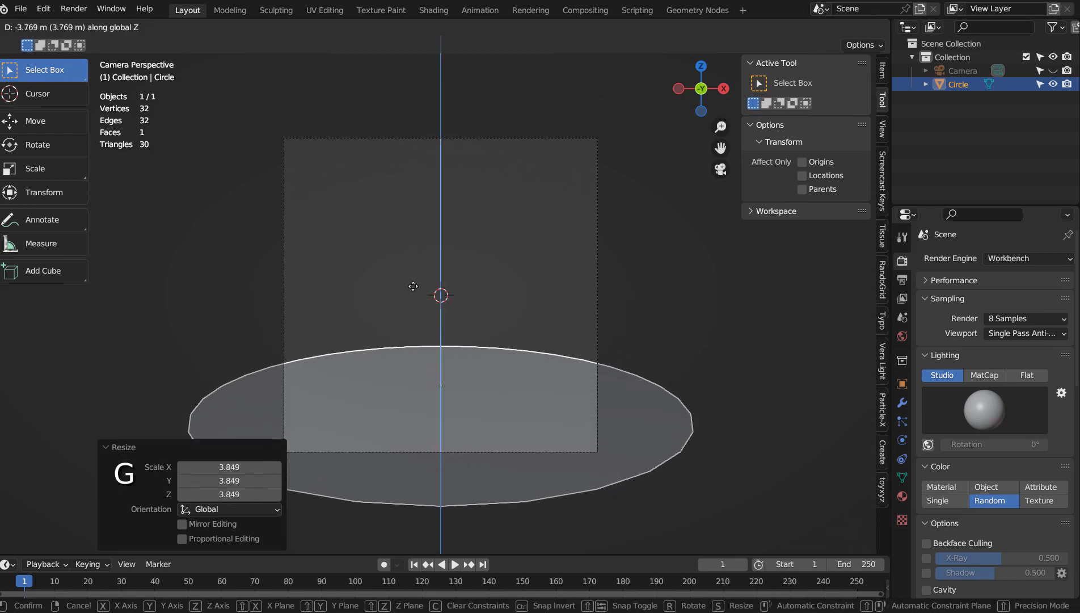
pyautogui.click(413, 286)
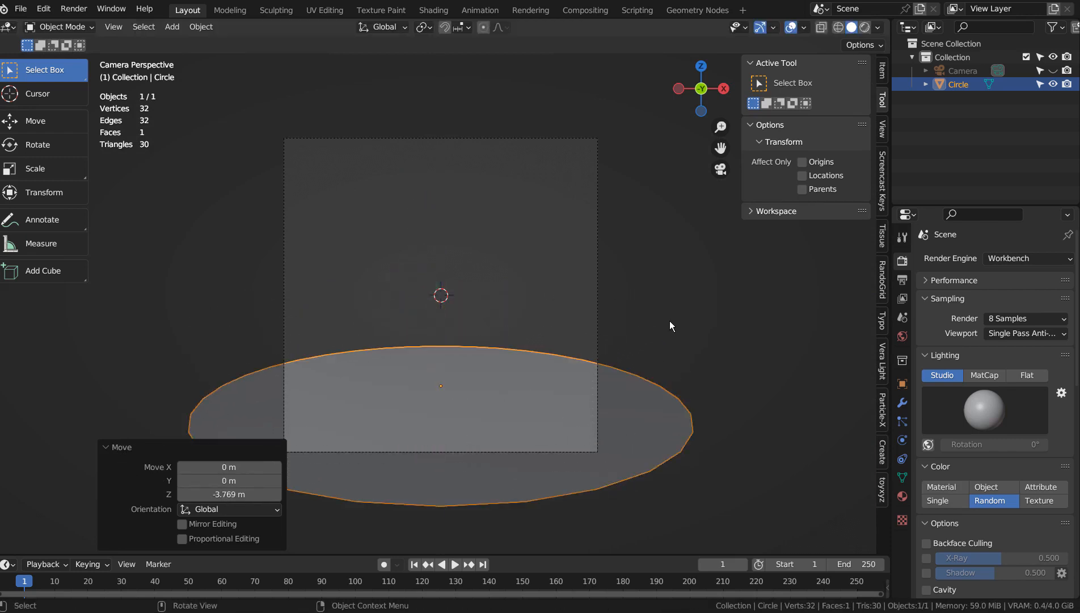
# - Add a Subdivision modifier to the disc with viewport and render levels of 3
pyautogui.hotkey('ctrl', '3')
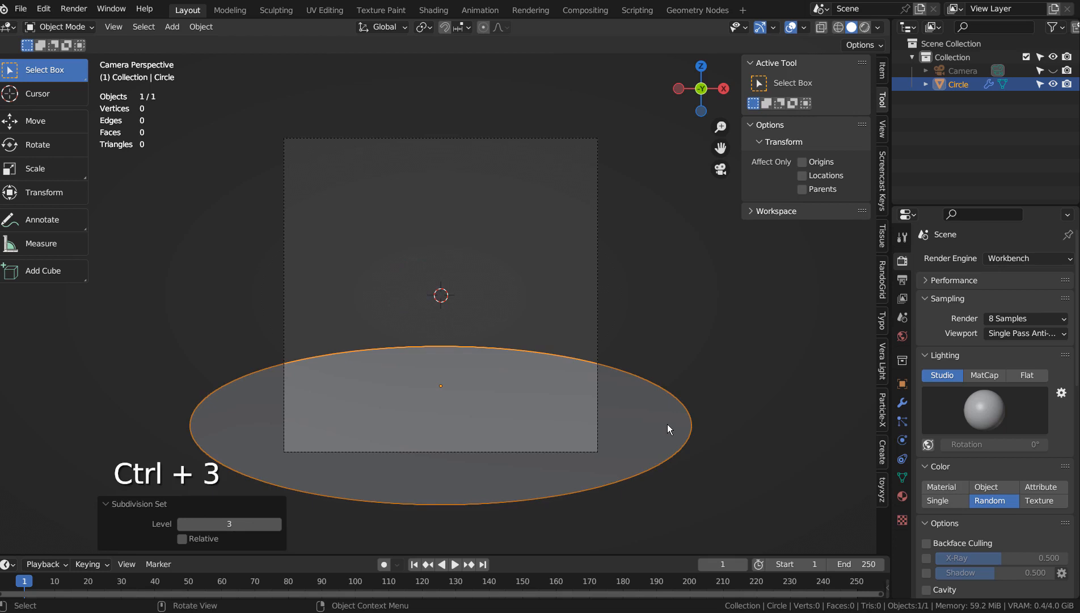
pyautogui.click(668, 424)
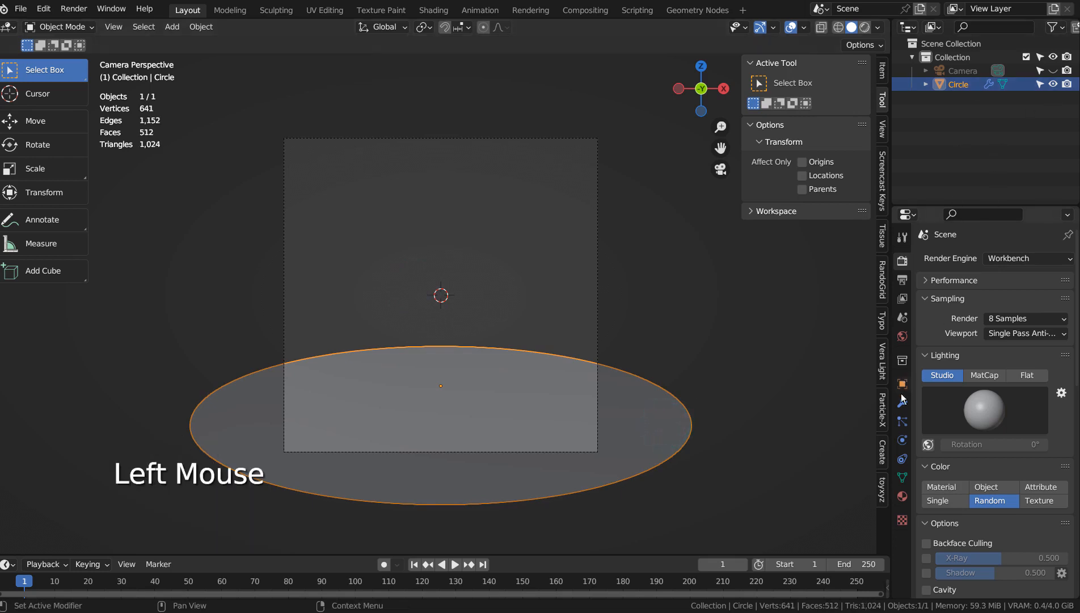
pyautogui.doubleClick(989, 84)
pyautogui.click(1053, 332)
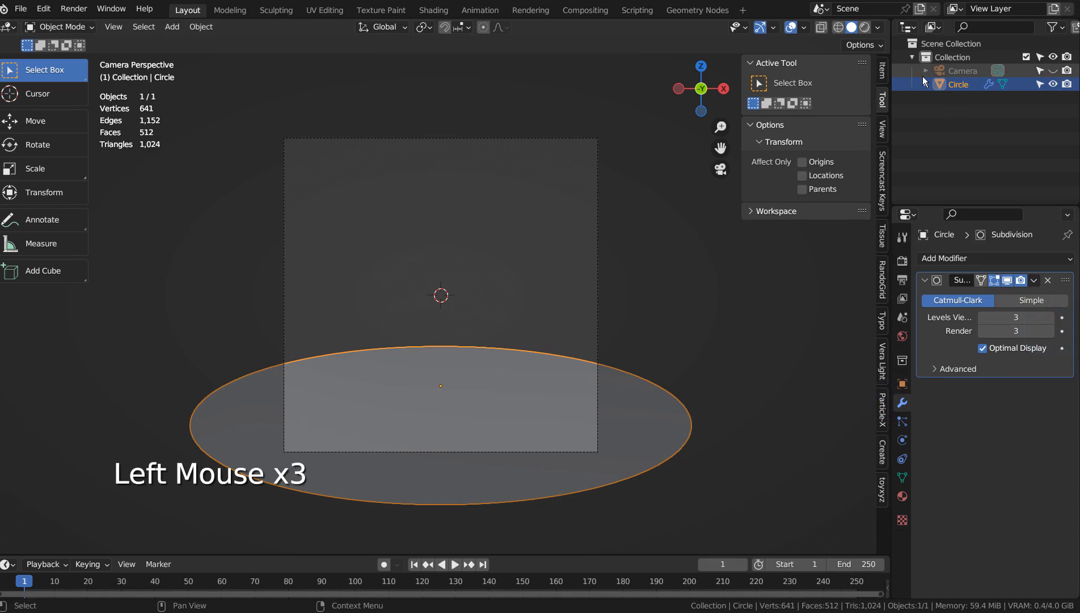
# - Review the render and output resolution settings and the compositing node tree
pyautogui.click(902, 261)
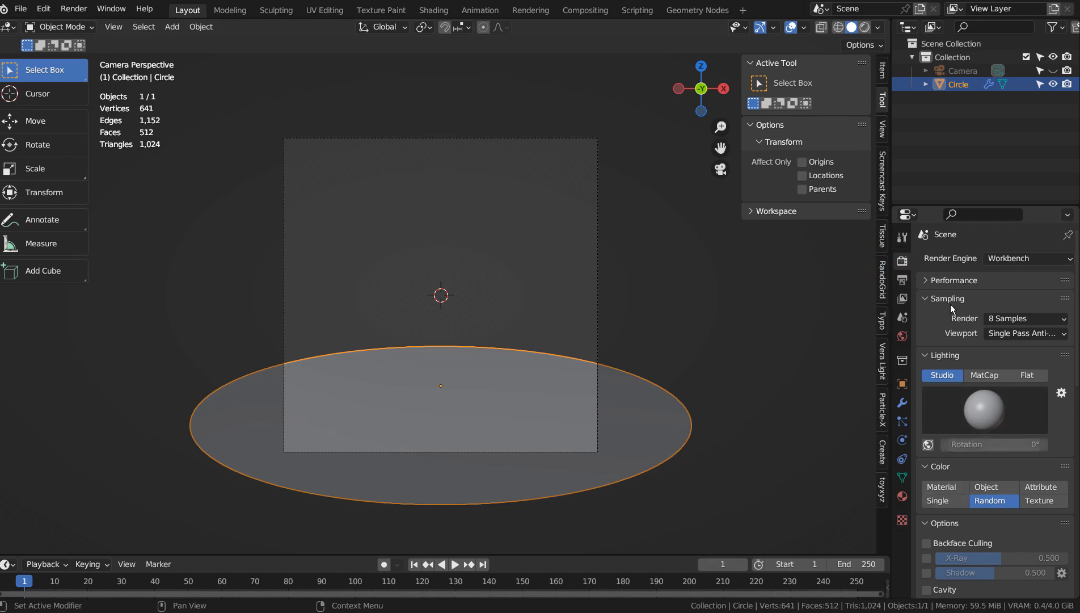
pyautogui.click(902, 279)
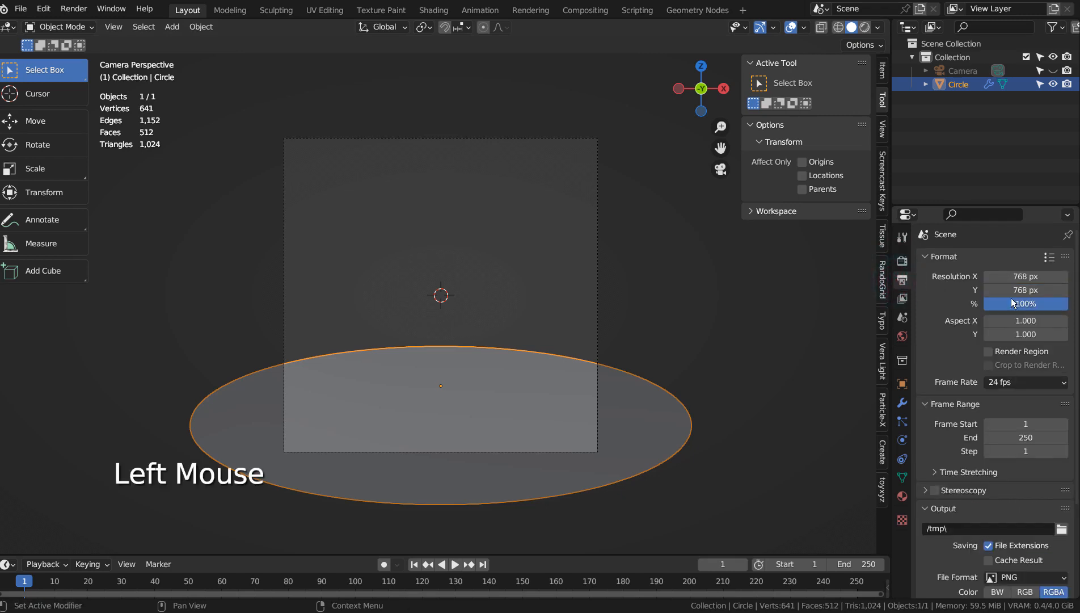
pyautogui.click(571, 10)
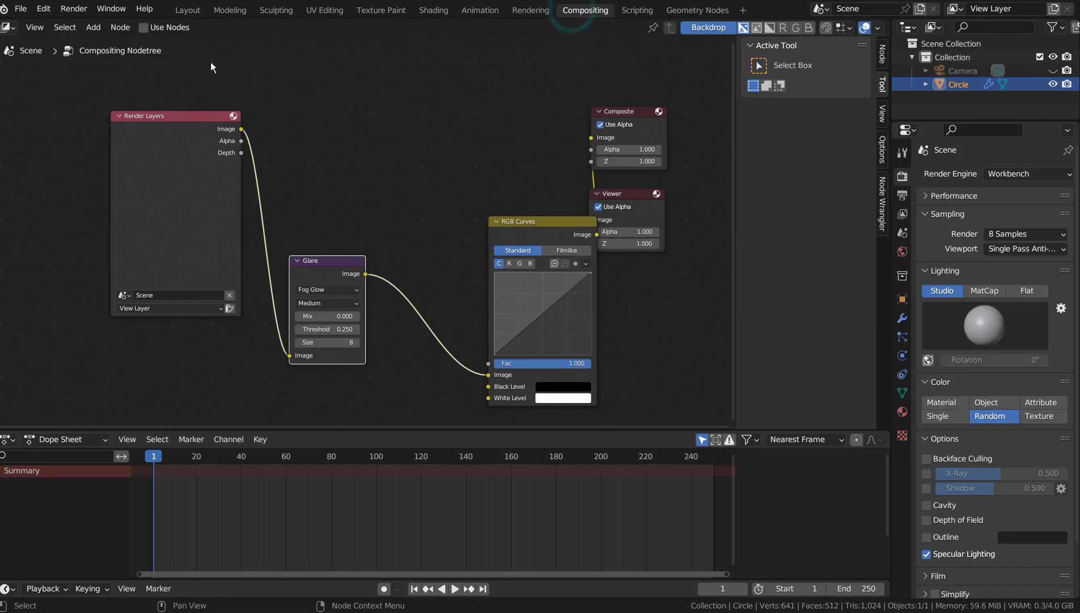
pyautogui.click(189, 13)
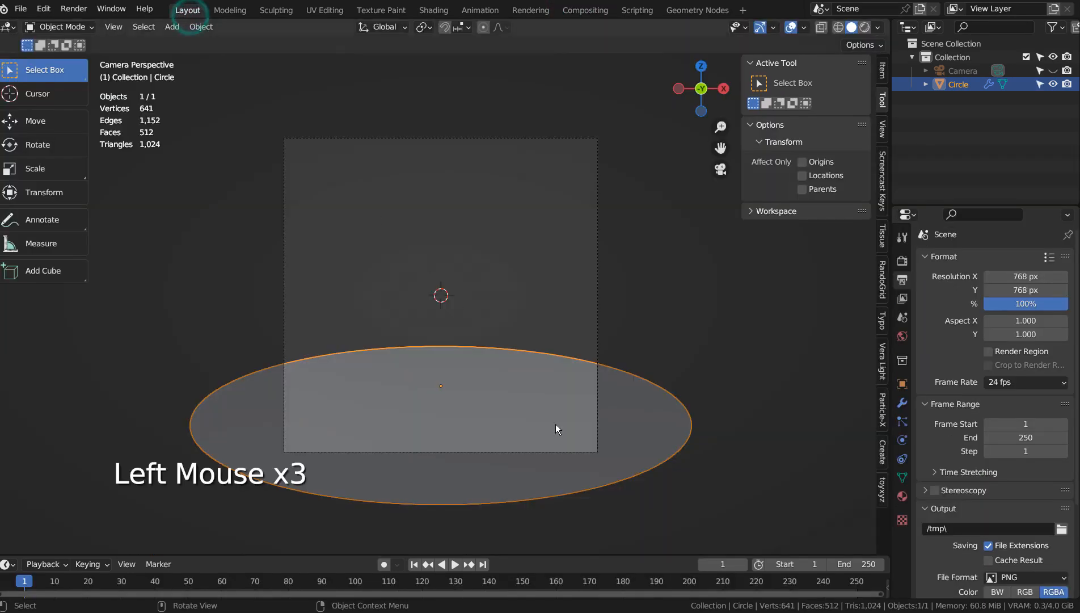
# - Move the disc slightly further down along Z and render the image from the camera
pyautogui.click(694, 335)
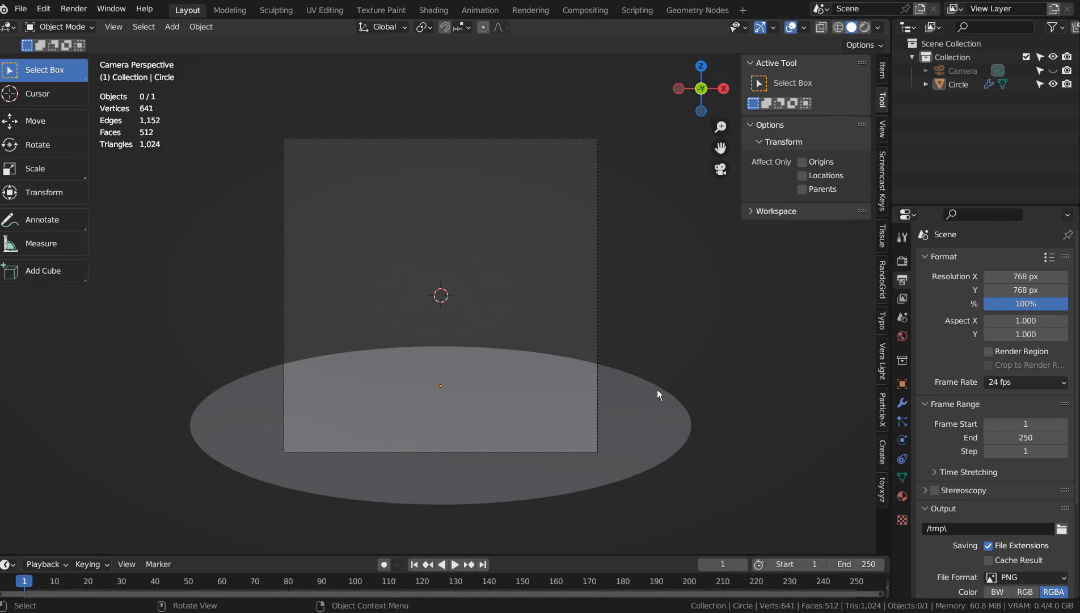
pyautogui.click(504, 402)
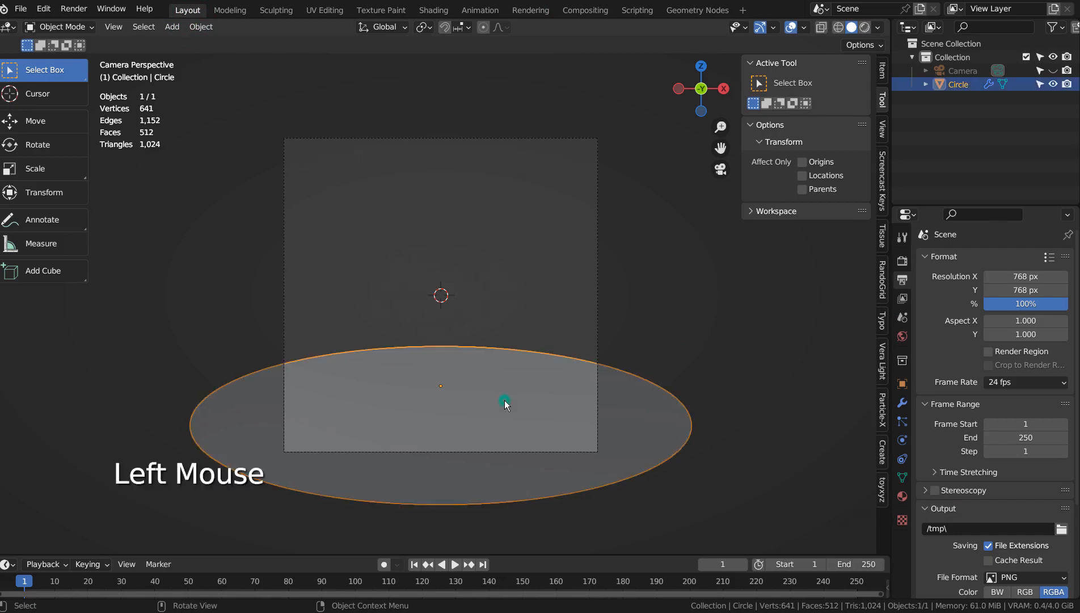
pyautogui.press('g')
pyautogui.press('z')
pyautogui.click(502, 422)
pyautogui.click(640, 324)
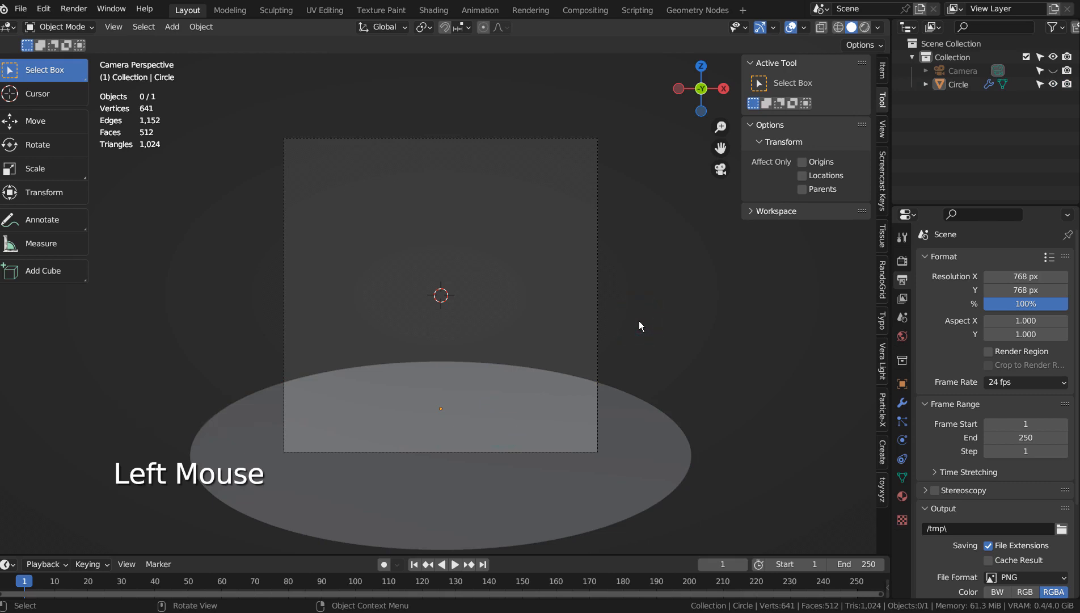
pyautogui.press('F12')
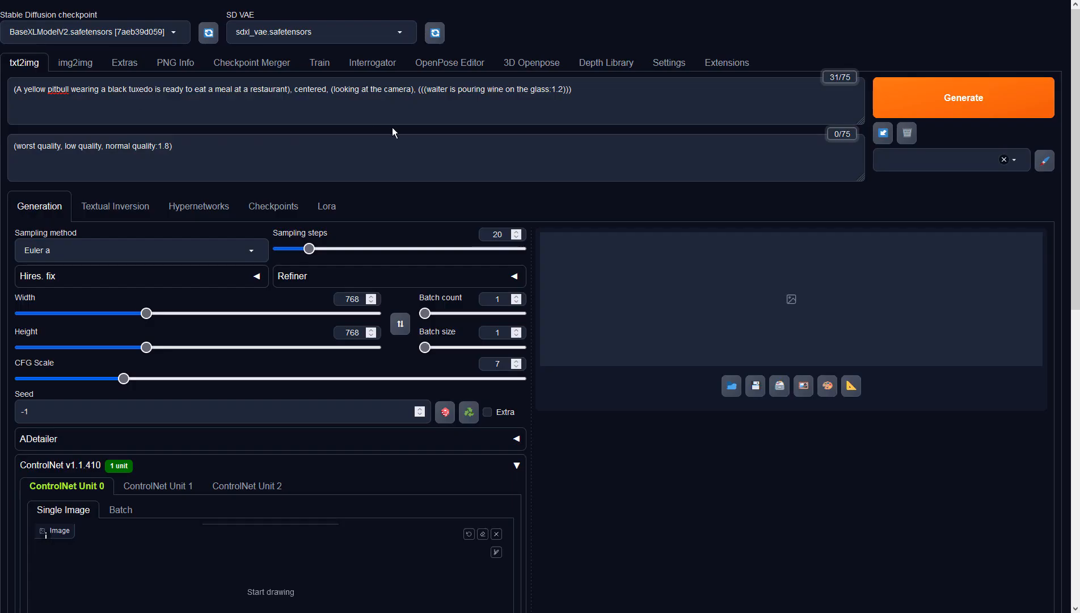
# - In the Stable Diffusion web UI, set ControlNet Unit 0 to Depth with preprocessor none and model sai_xl_depth_256lora
pyautogui.scroll(-4, 393, 131)
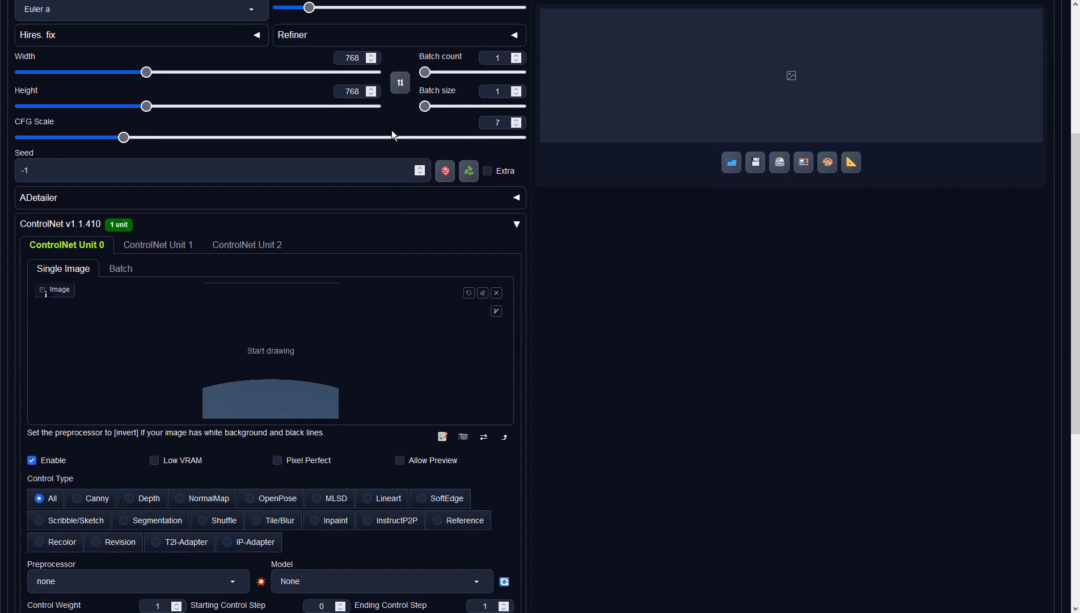
pyautogui.scroll(-3, 391, 130)
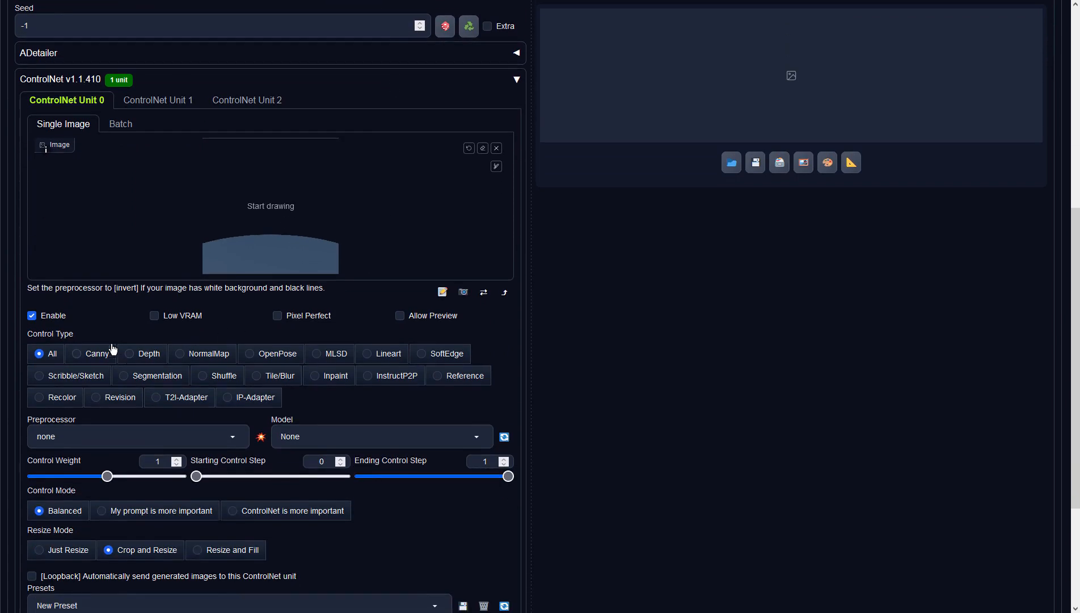
pyautogui.click(136, 352)
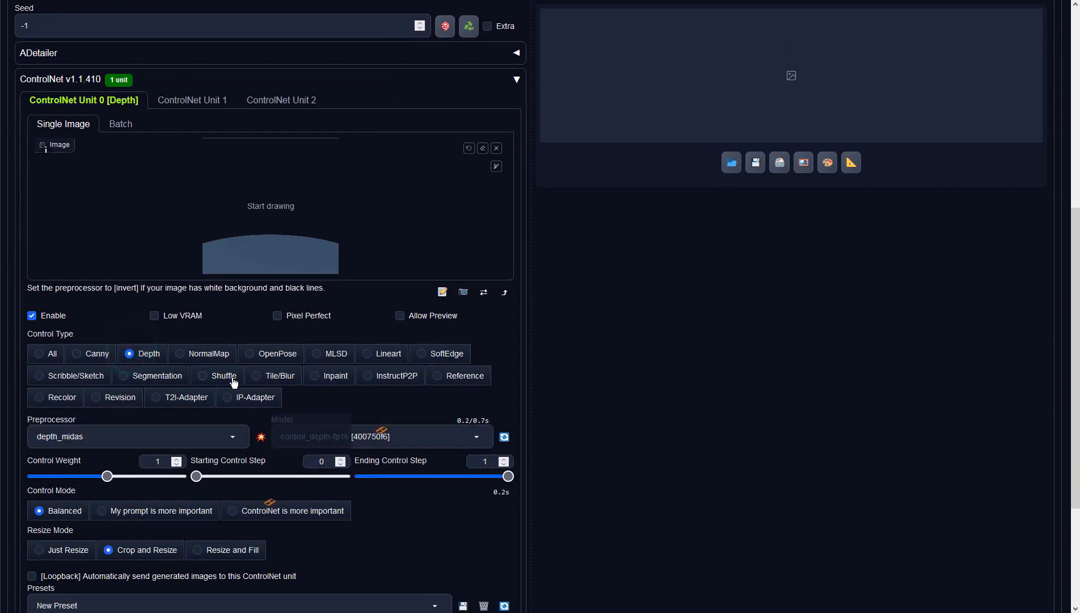
pyautogui.click(232, 440)
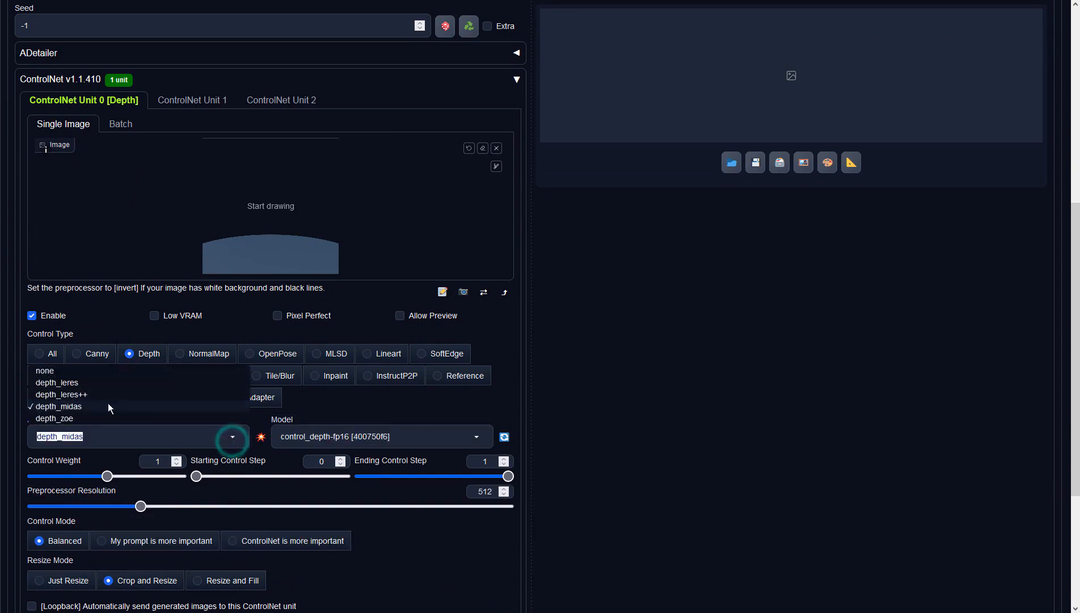
pyautogui.click(46, 368)
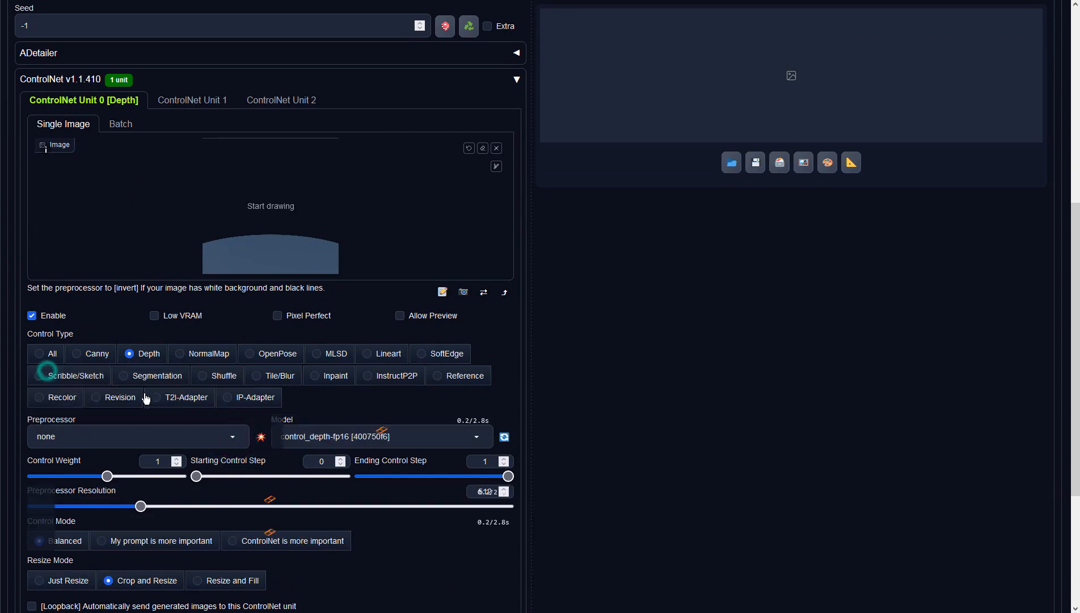
pyautogui.click(424, 435)
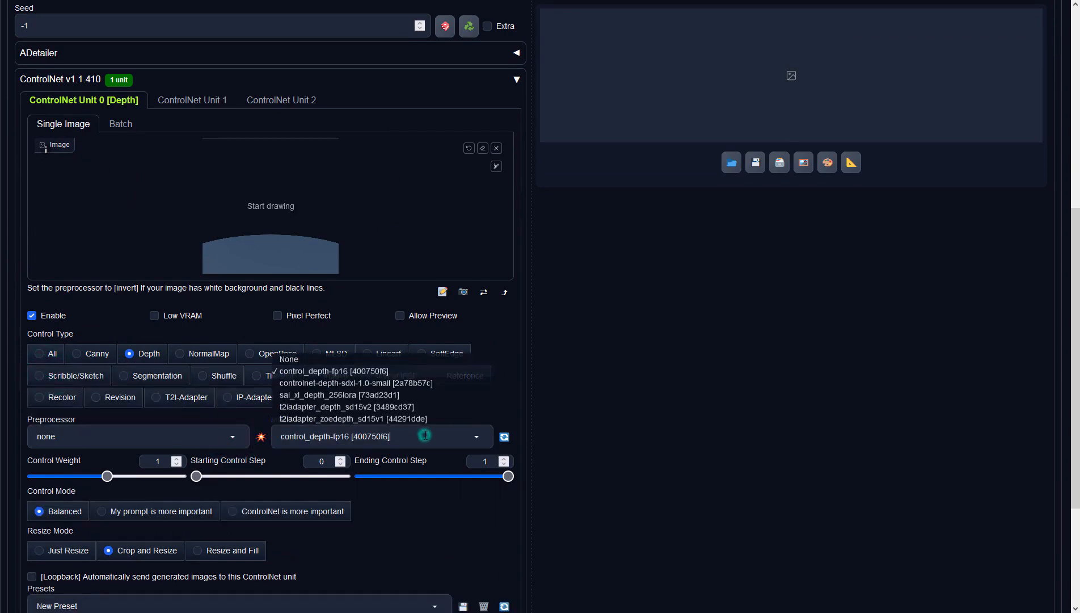
pyautogui.click(309, 396)
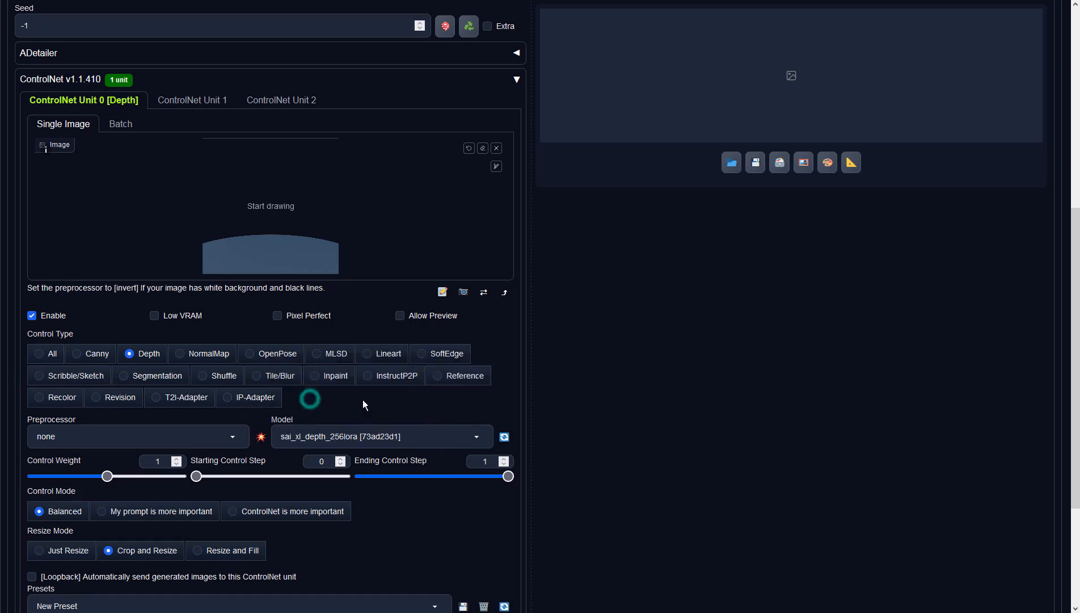
pyautogui.click(622, 427)
# - Generate an image from the current prompt and view the result enlarged
pyautogui.scroll(1, 622, 427)
pyautogui.scroll(5, 622, 427)
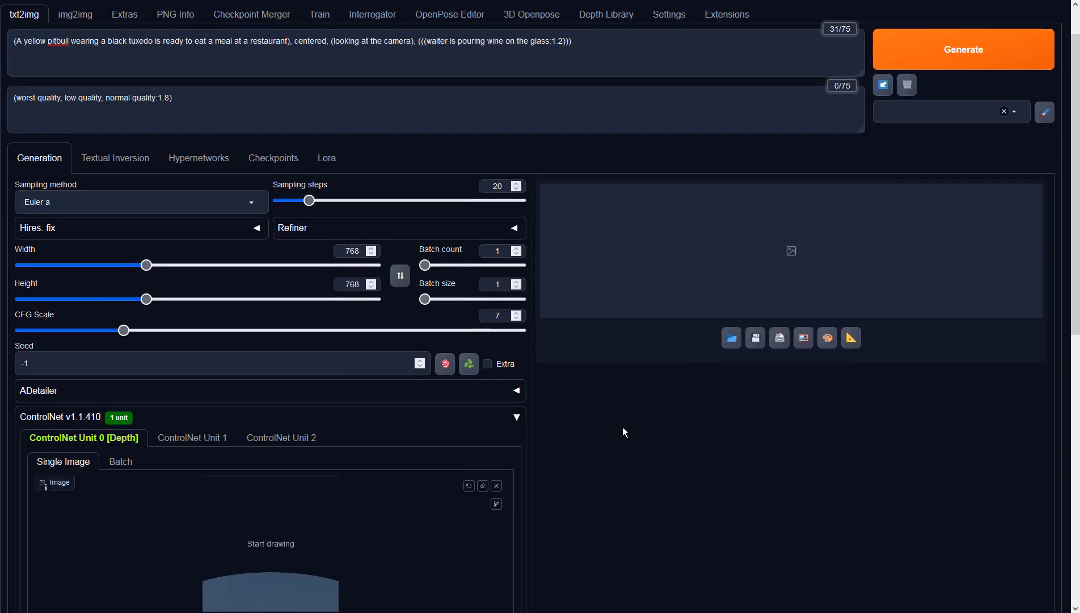
pyautogui.click(984, 99)
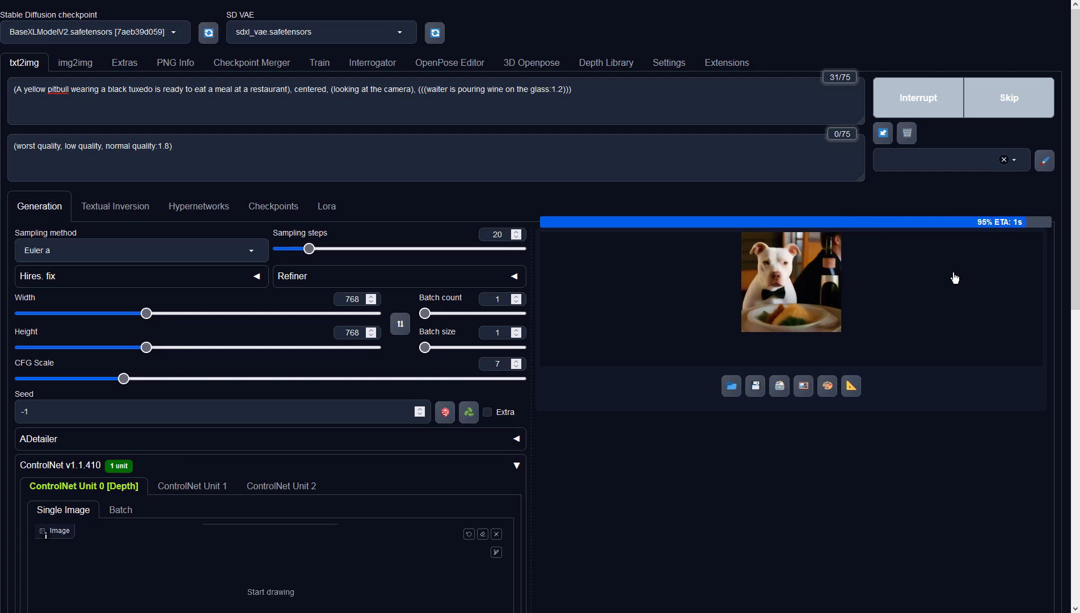
pyautogui.click(817, 355)
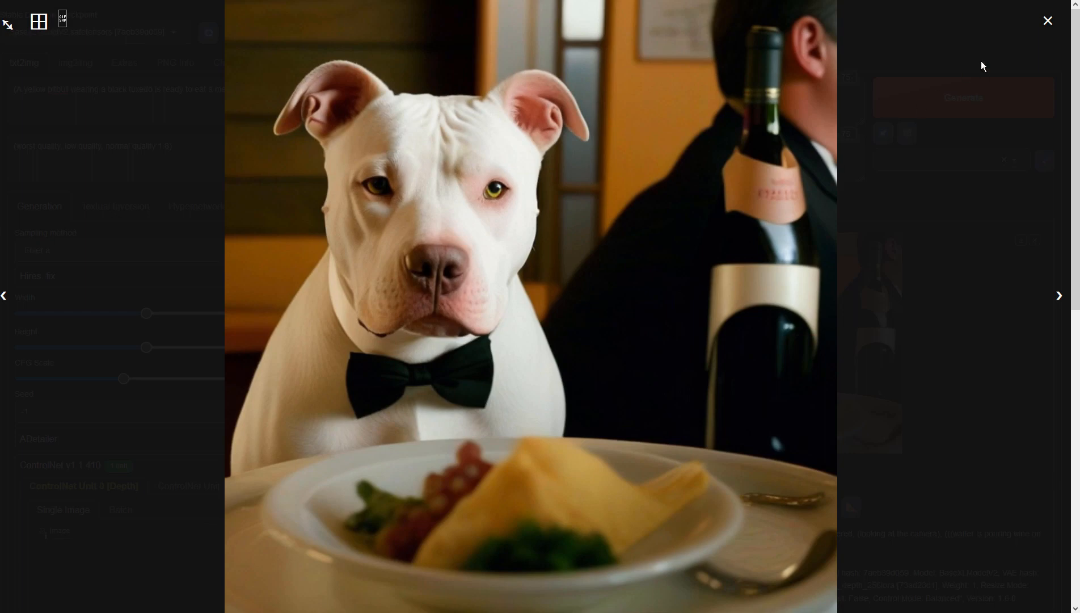
pyautogui.click(1047, 21)
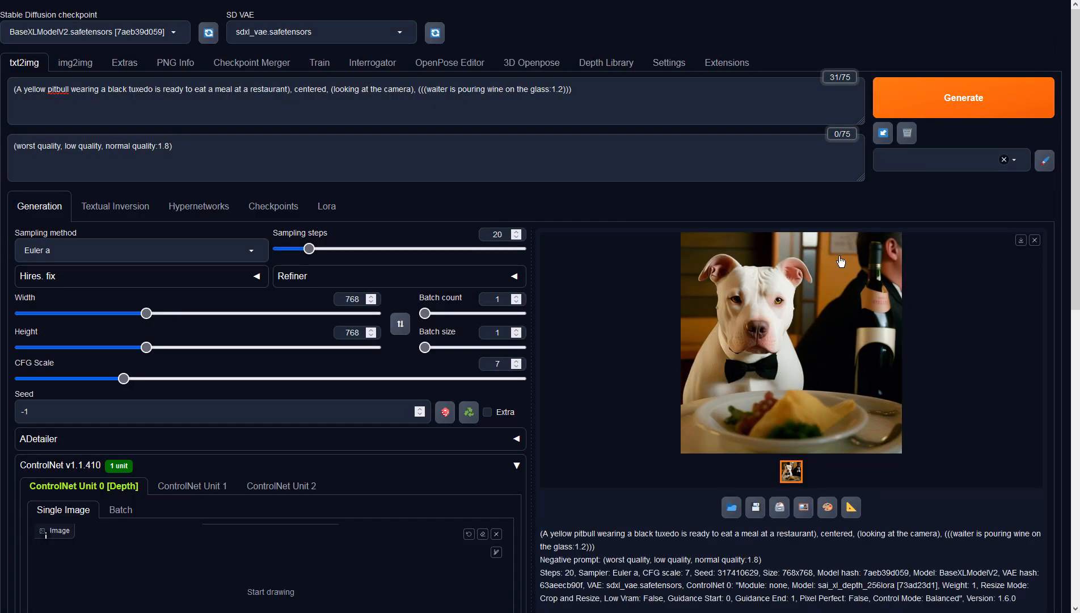
# - Remove "(((waiter is pouring wine on the glass:1.2)))" from the prompt and generate a new image
pyautogui.moveTo(414, 91); pyautogui.dragTo(659, 95)
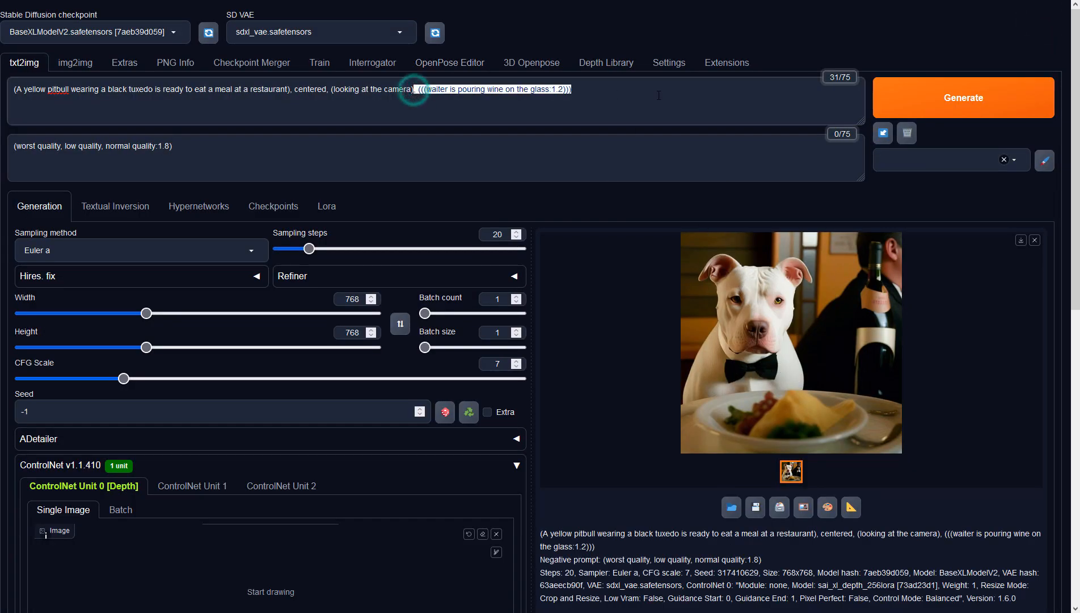
pyautogui.press('BackSpace')
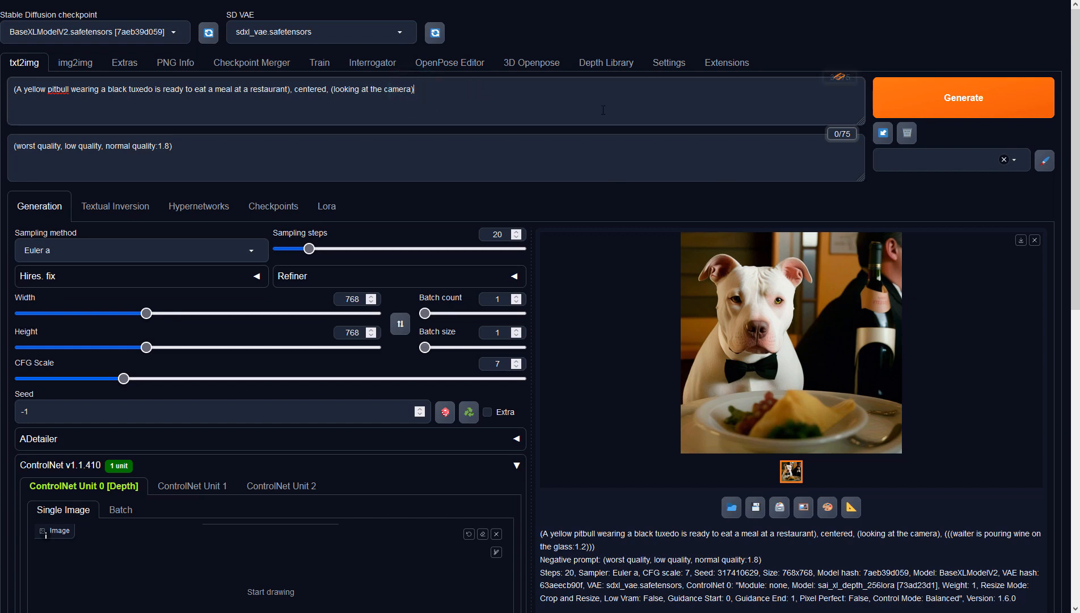
pyautogui.click(895, 90)
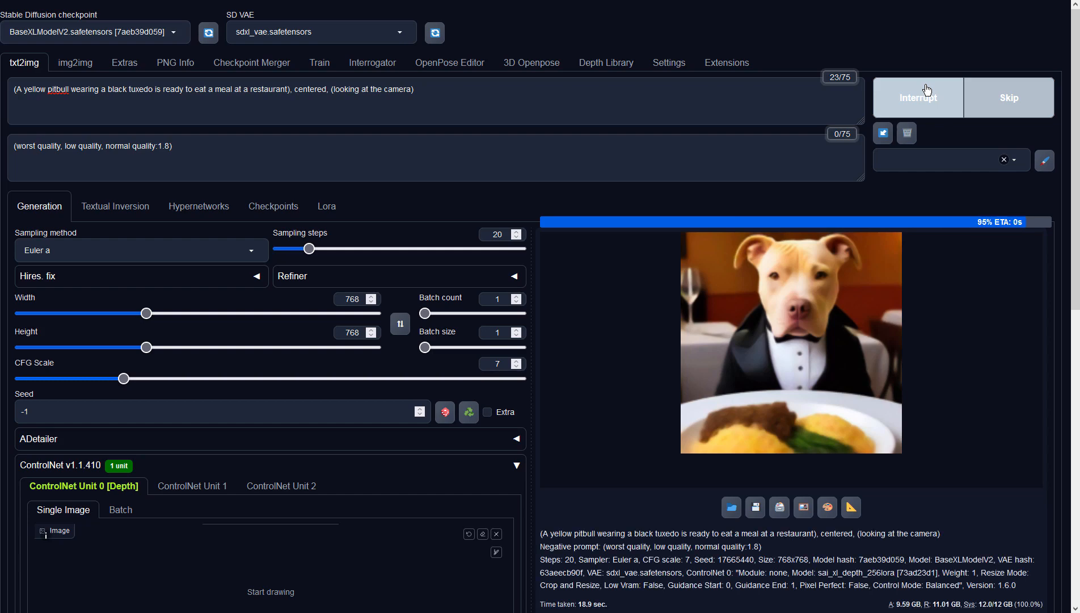
# - Inspect the generated image enlarged and generate another one with the same prompt and settings
pyautogui.click(880, 298)
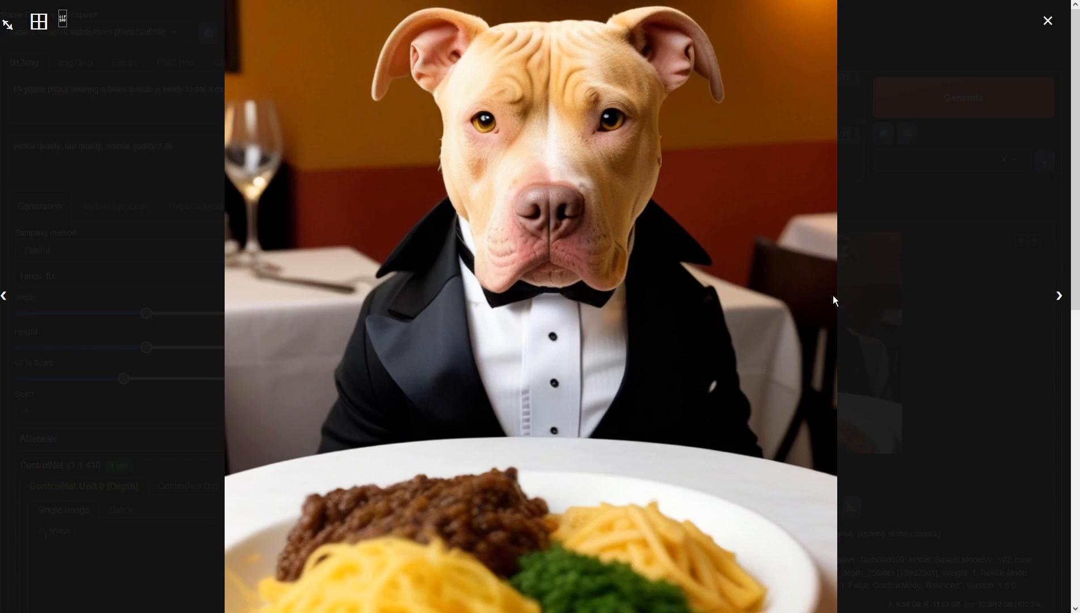
pyautogui.click(1047, 21)
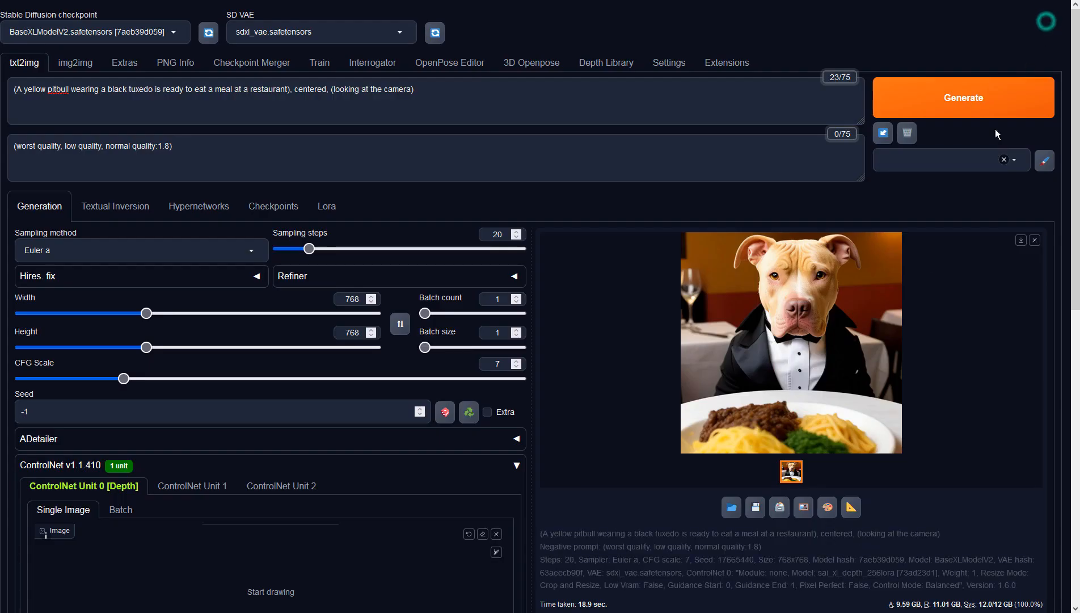
pyautogui.click(942, 84)
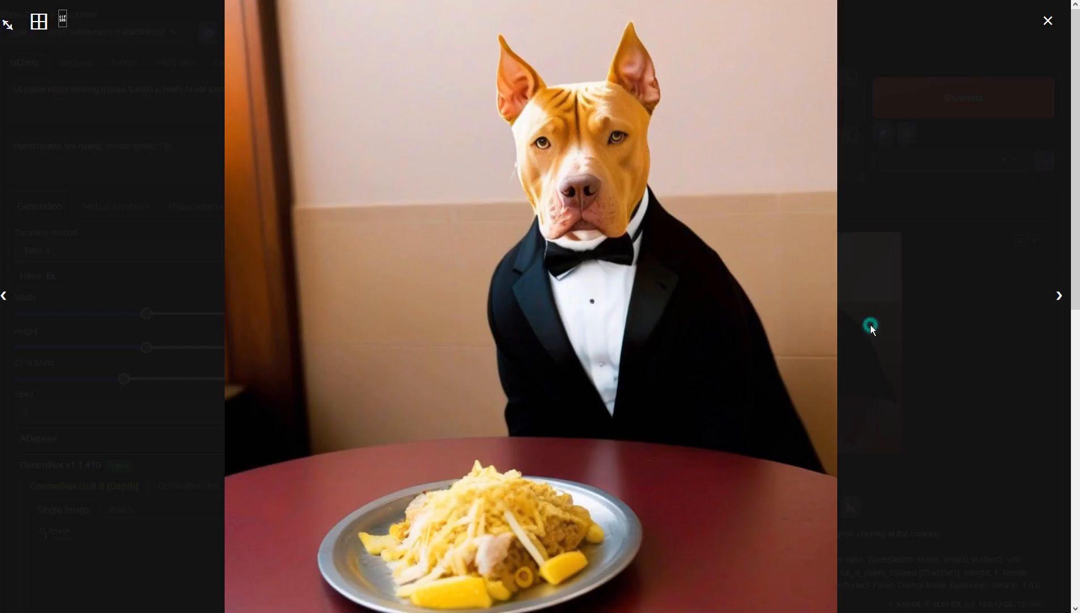
# - Close the enlarged image and insert "fancy" before "restaurant" in the prompt
pyautogui.click(871, 327)
pyautogui.click(1048, 20)
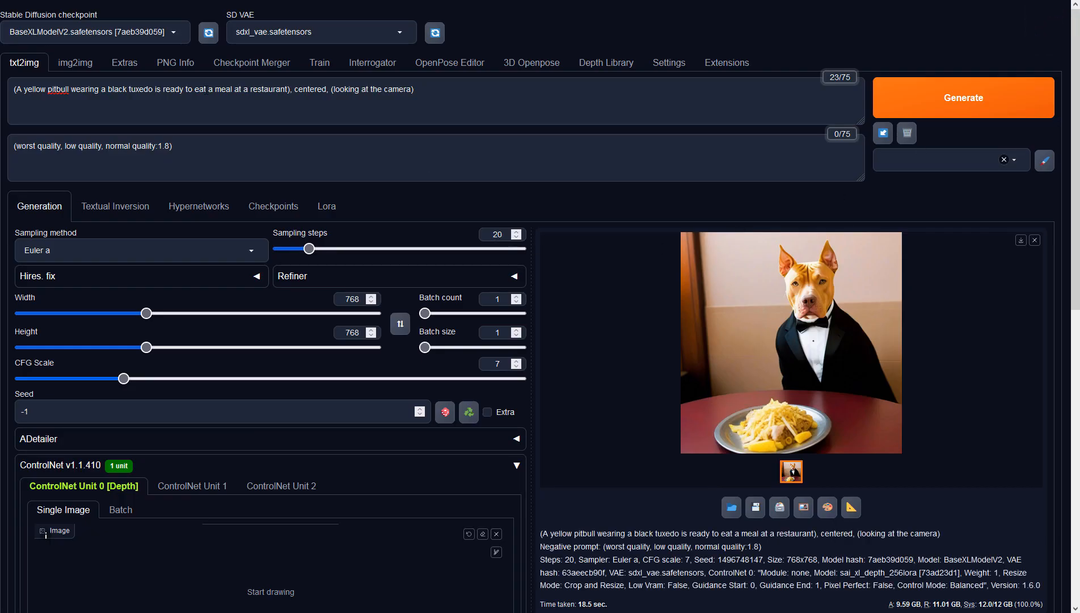
pyautogui.click(286, 90)
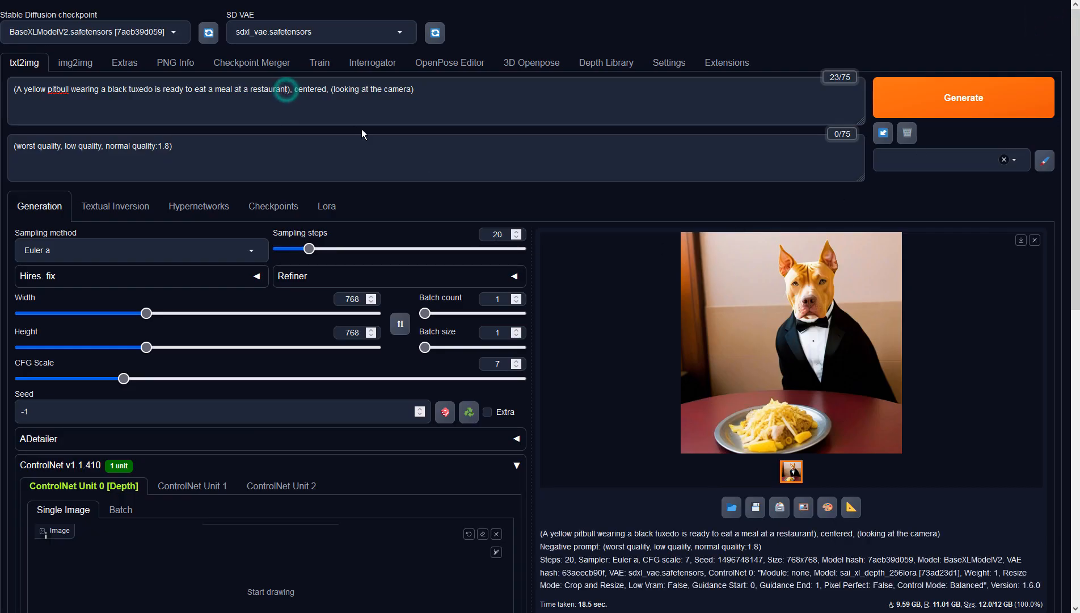
pyautogui.press('End')
pyautogui.press('Left')
pyautogui.press('Left')
pyautogui.press('Left')
pyautogui.click(252, 89)
pyautogui.write('fancy')
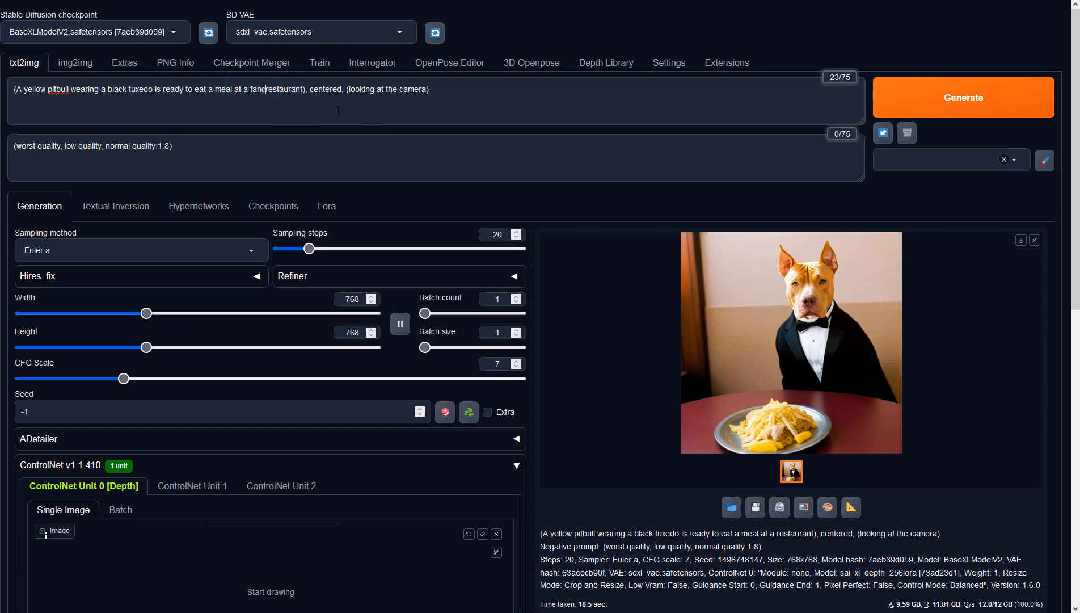
# - Add "full of people" after "restaurant" in the prompt and generate an image to inspect enlarged
pyautogui.press('Right')
pyautogui.press('Right')
pyautogui.press('Right')
pyautogui.press('Right')
pyautogui.press('Right')
pyautogui.press('Right')
pyautogui.press('Right')
pyautogui.press('Right')
pyautogui.press('Right')
pyautogui.press('Right')
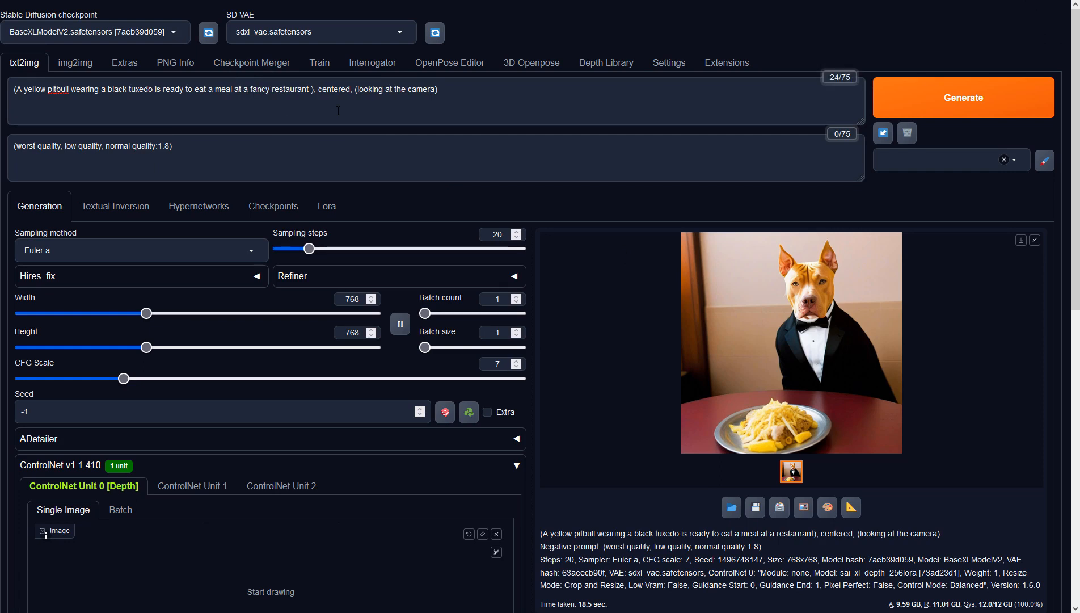
pyautogui.write('full of people')
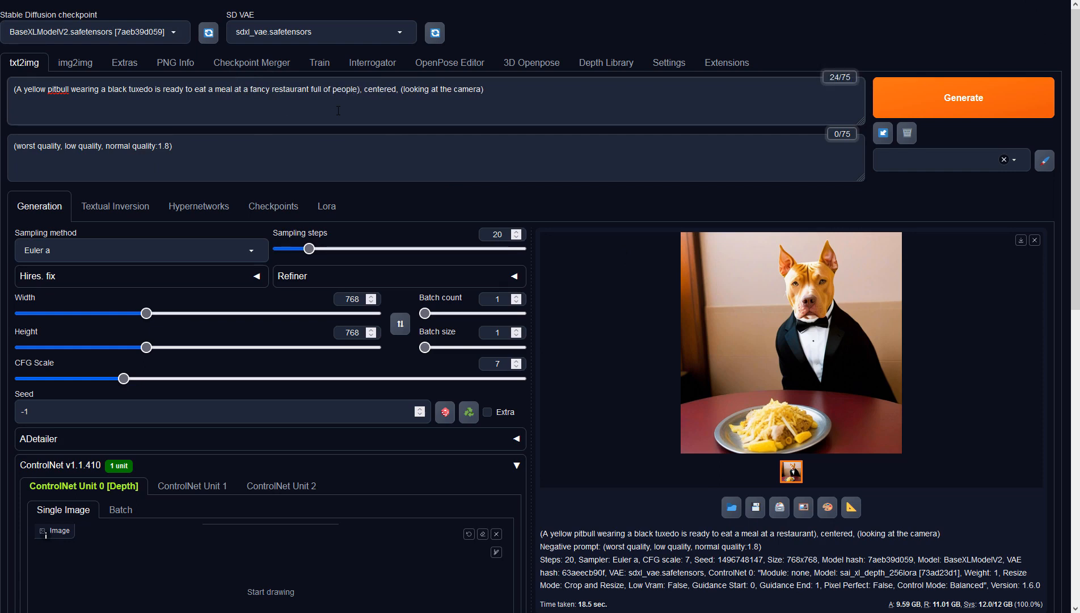
pyautogui.hotkey('ctrl', 'Return')
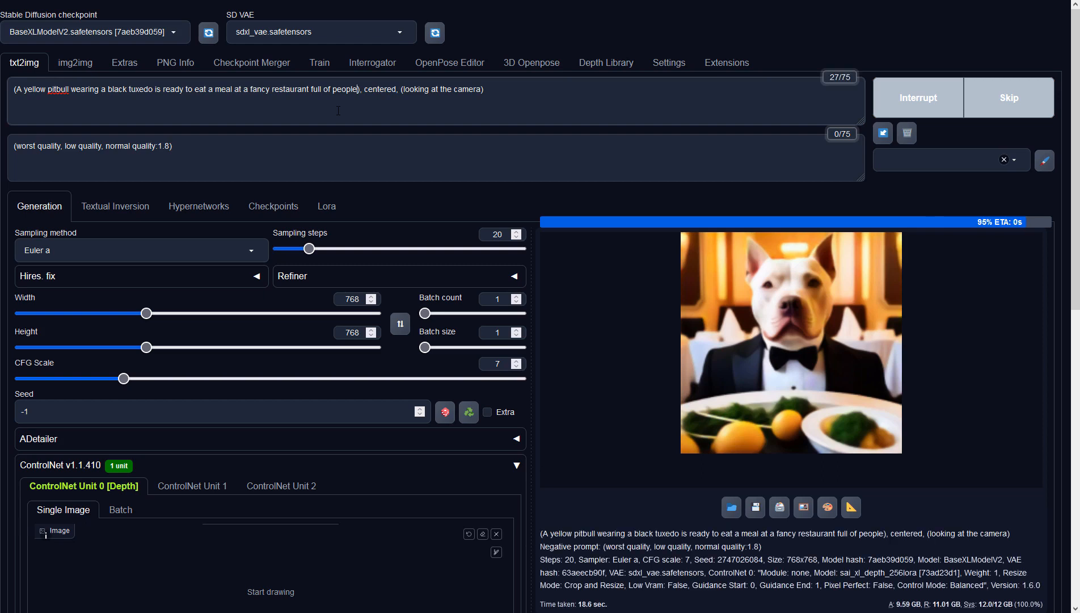
pyautogui.click(847, 292)
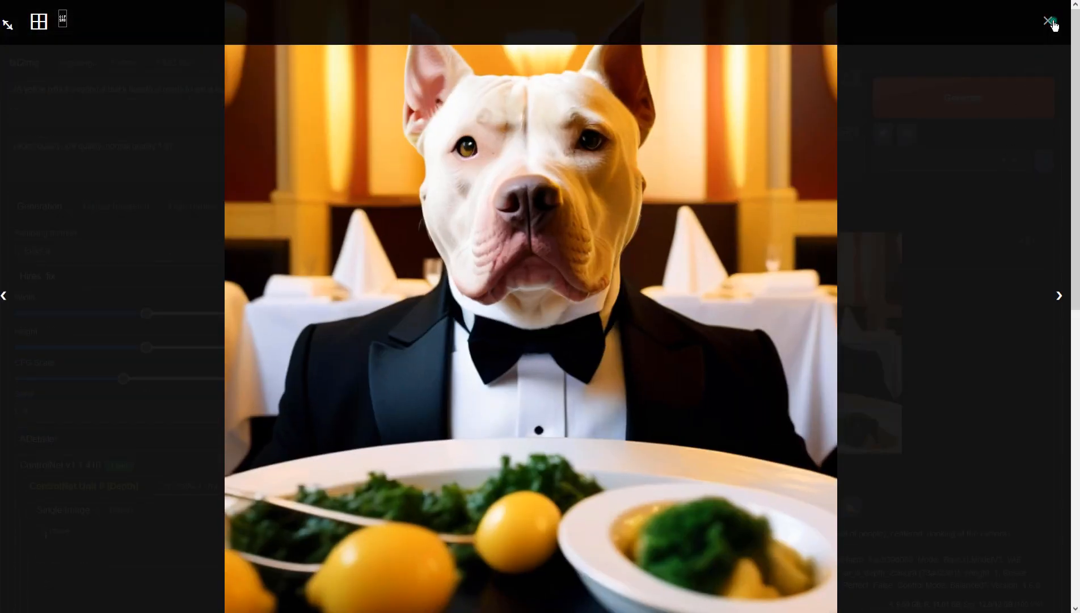
pyautogui.click(1051, 23)
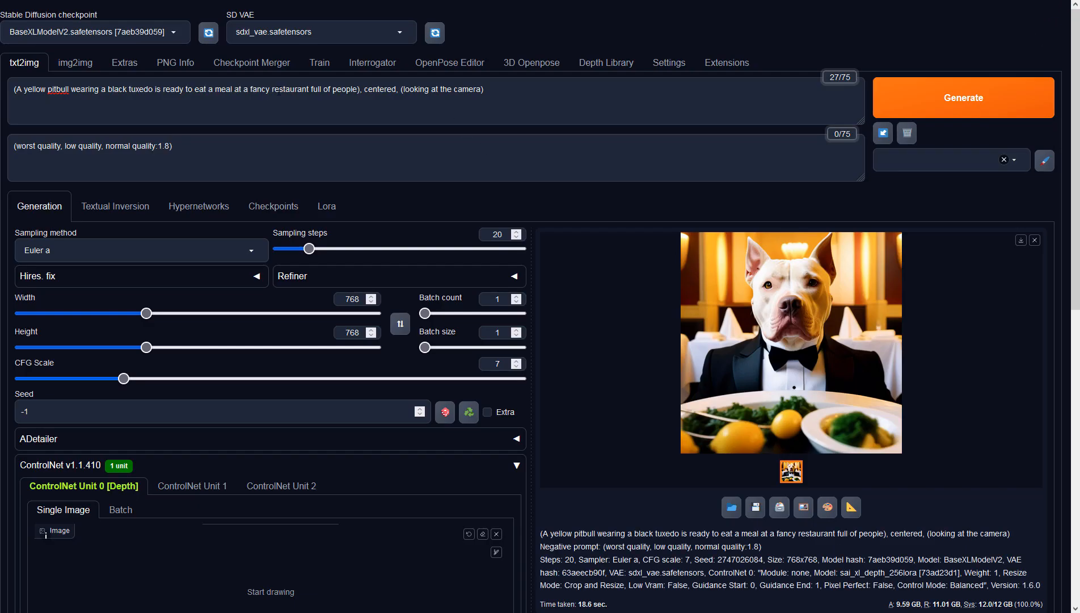
# - Add "in the background" after "full of people" in the prompt and generate an image to inspect enlarged
pyautogui.click(369, 89)
pyautogui.write('in the b')
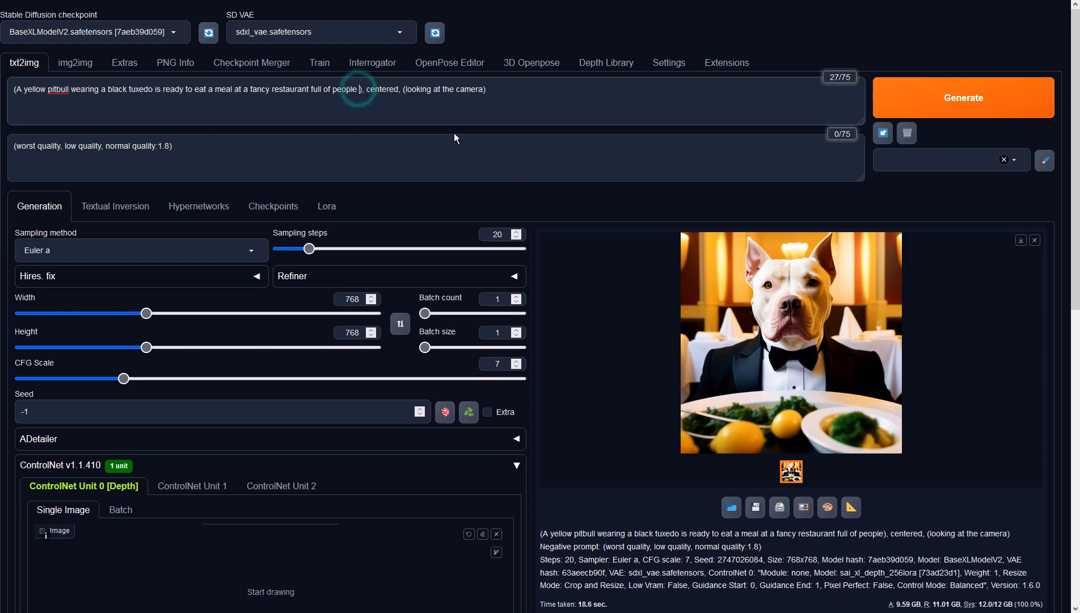
pyautogui.write('ackground')
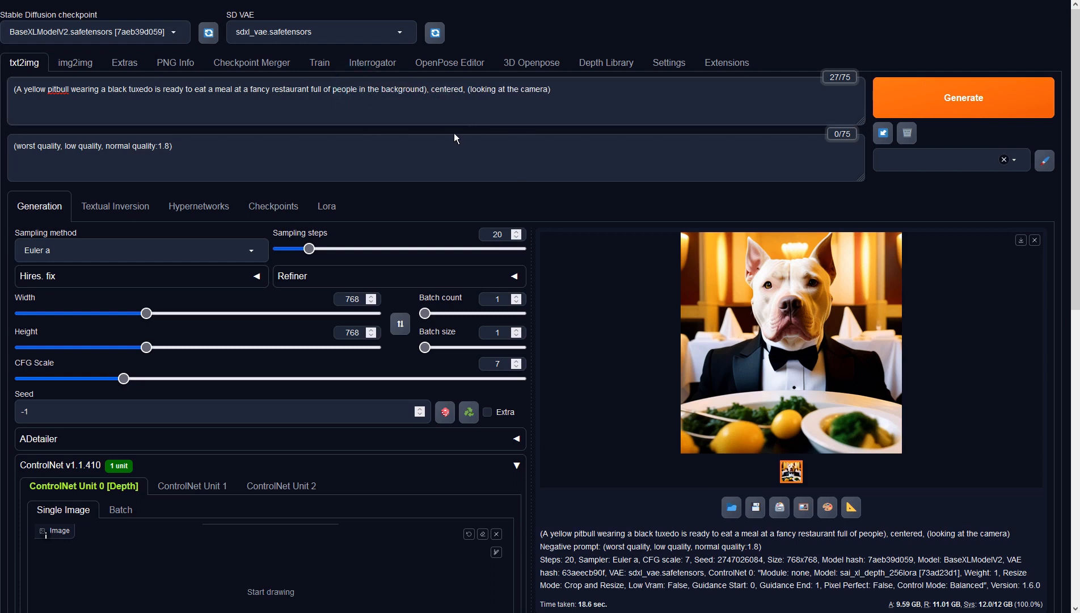
pyautogui.hotkey('ctrl', 'Return')
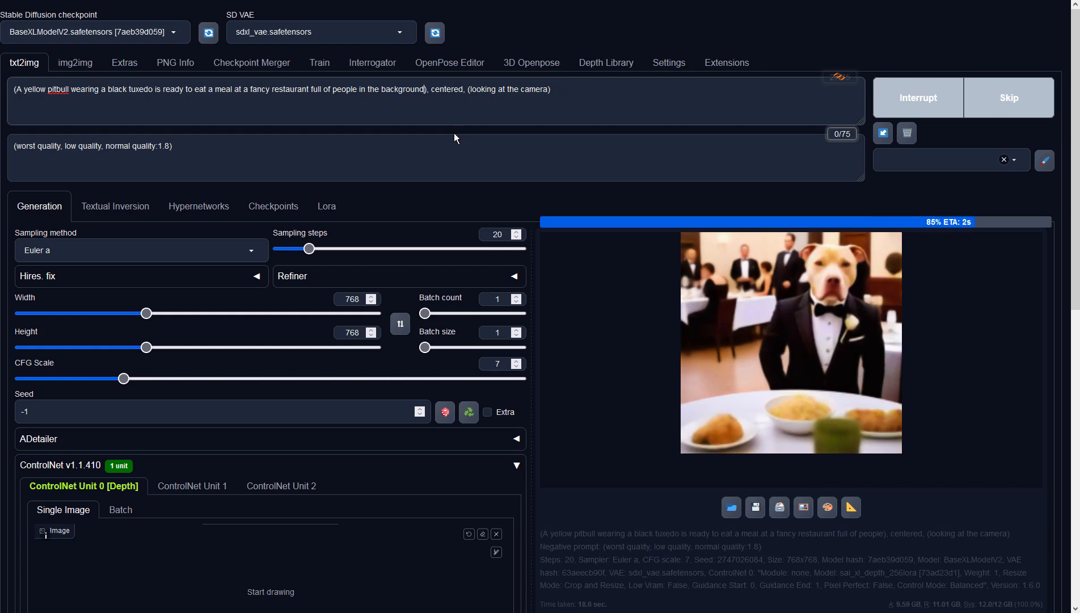
pyautogui.click(788, 285)
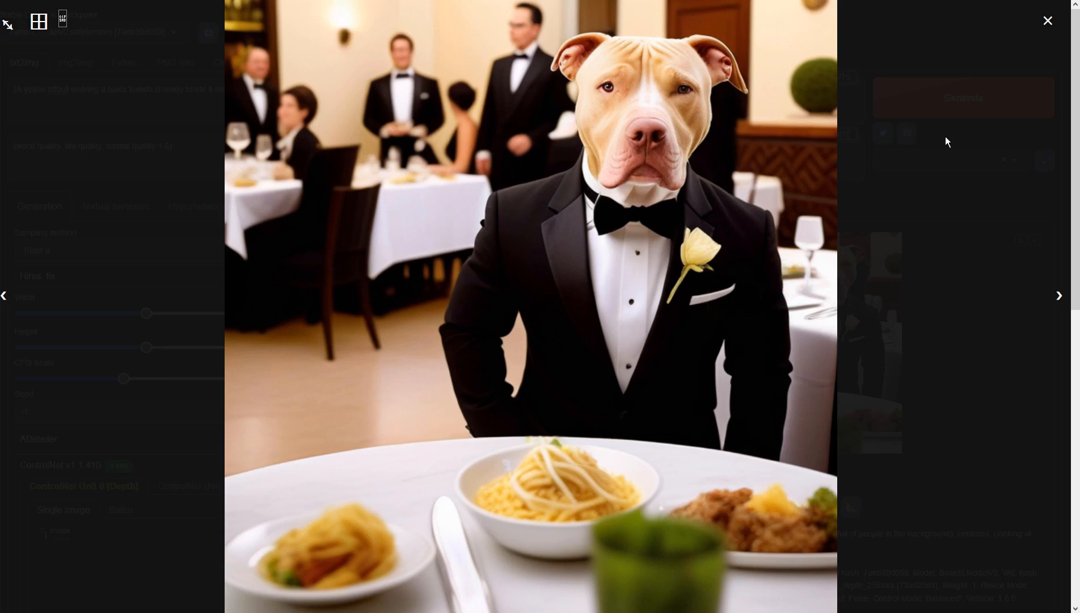
pyautogui.click(1048, 20)
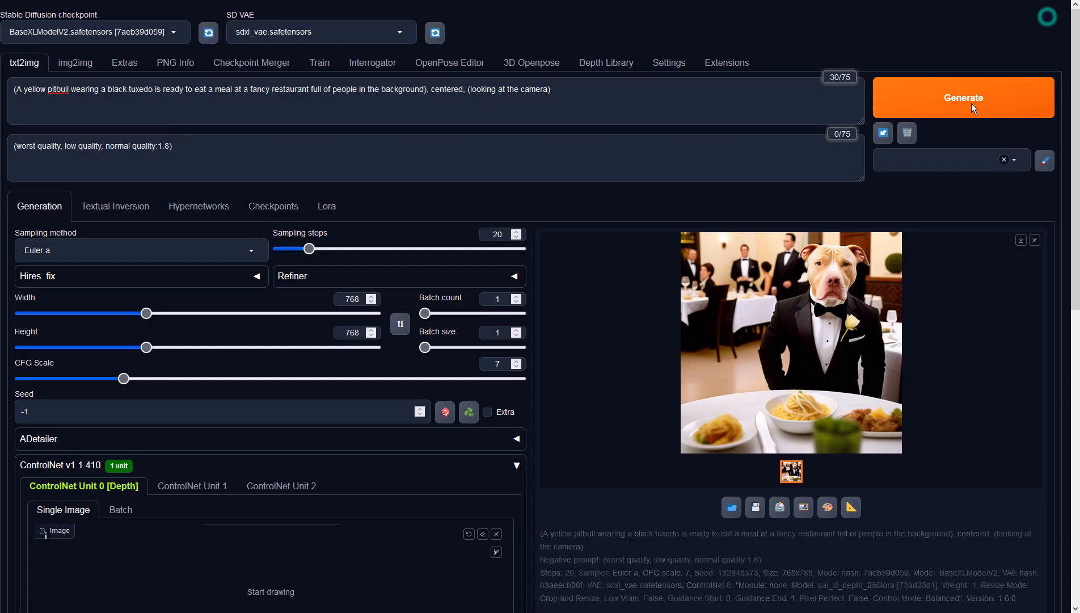
# - Generate another image with the unchanged txt2img prompt and view it enlarged
pyautogui.click(922, 102)
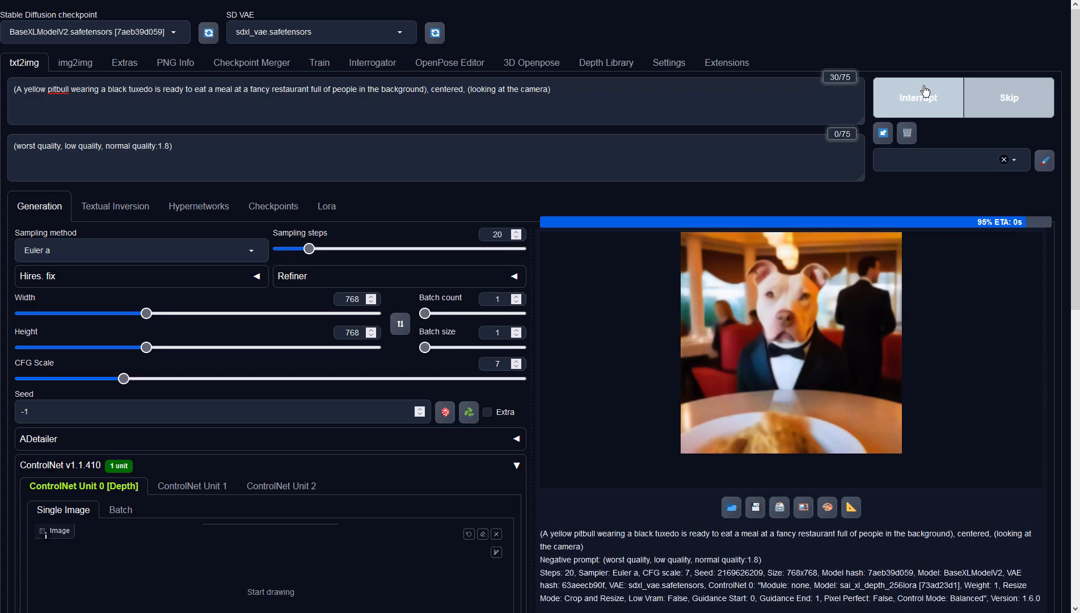
pyautogui.click(780, 332)
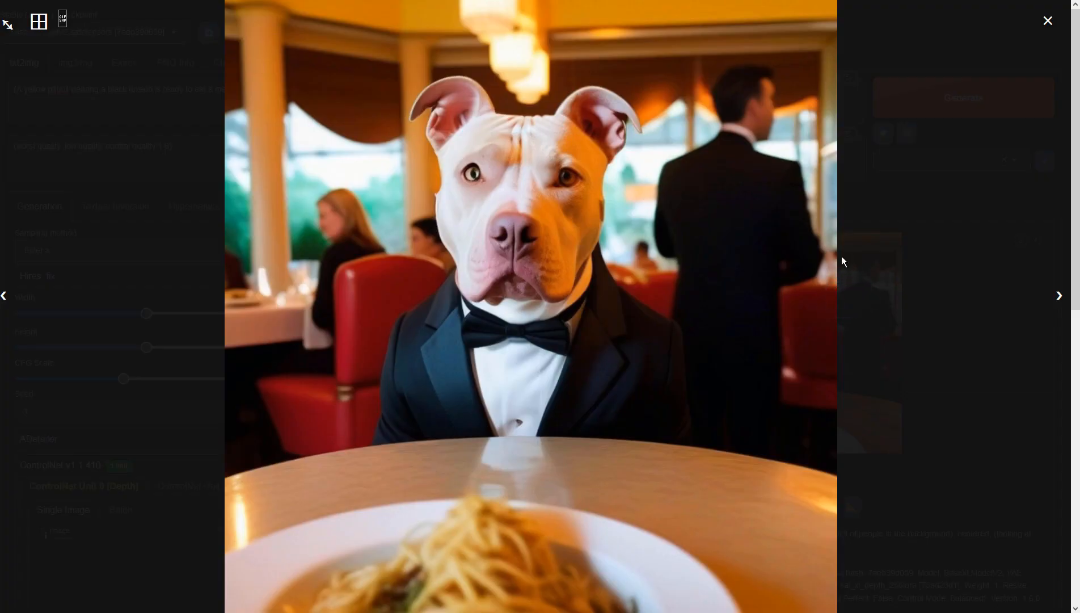
pyautogui.click(1046, 21)
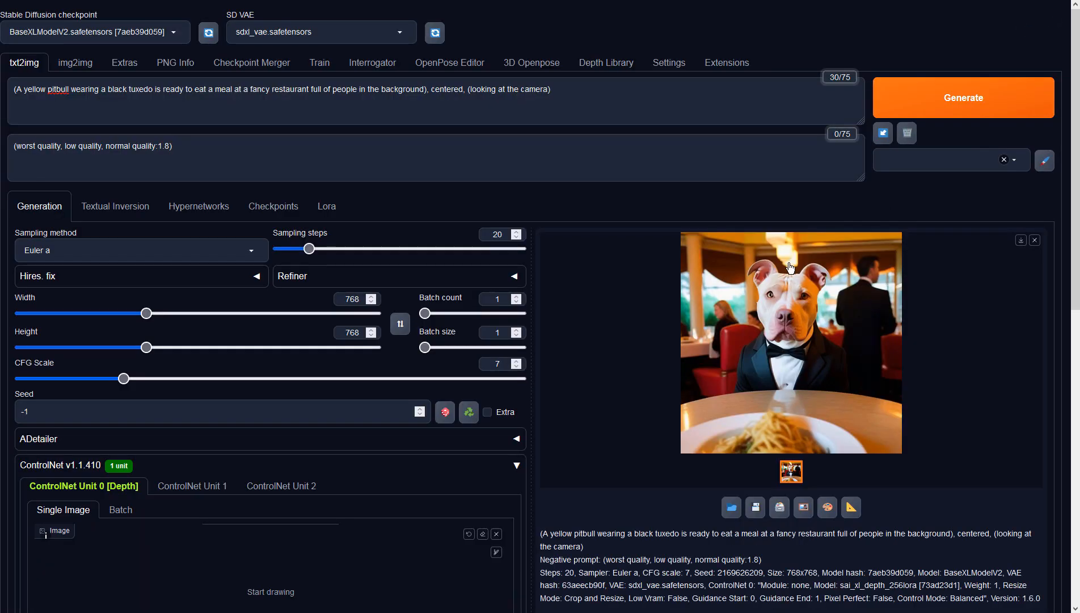
# - Send the generated image to img2img and generate a variation of it to view enlarged
pyautogui.click(804, 507)
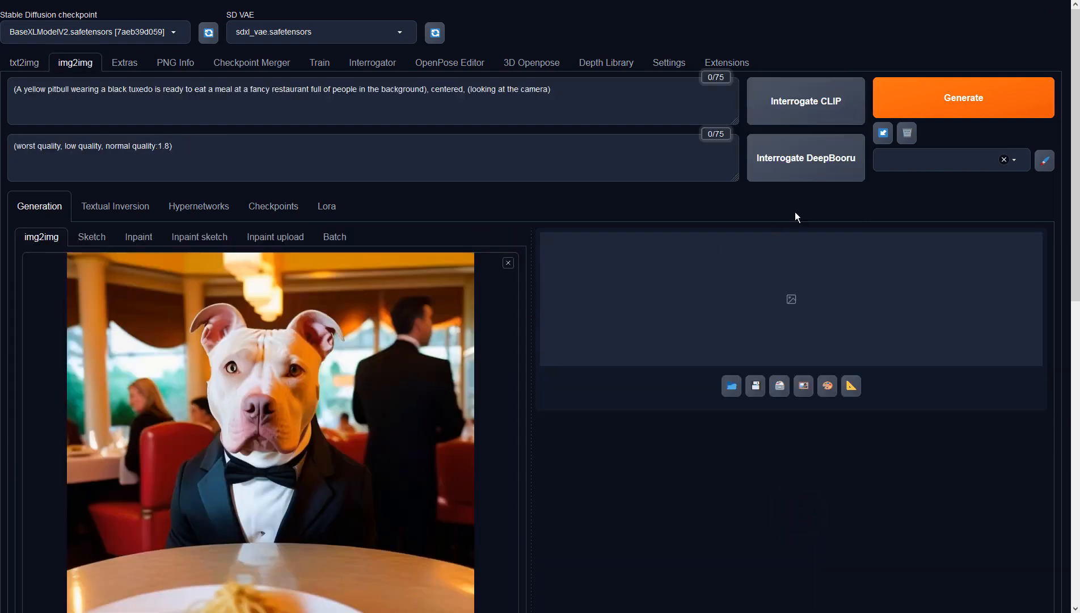
pyautogui.click(976, 104)
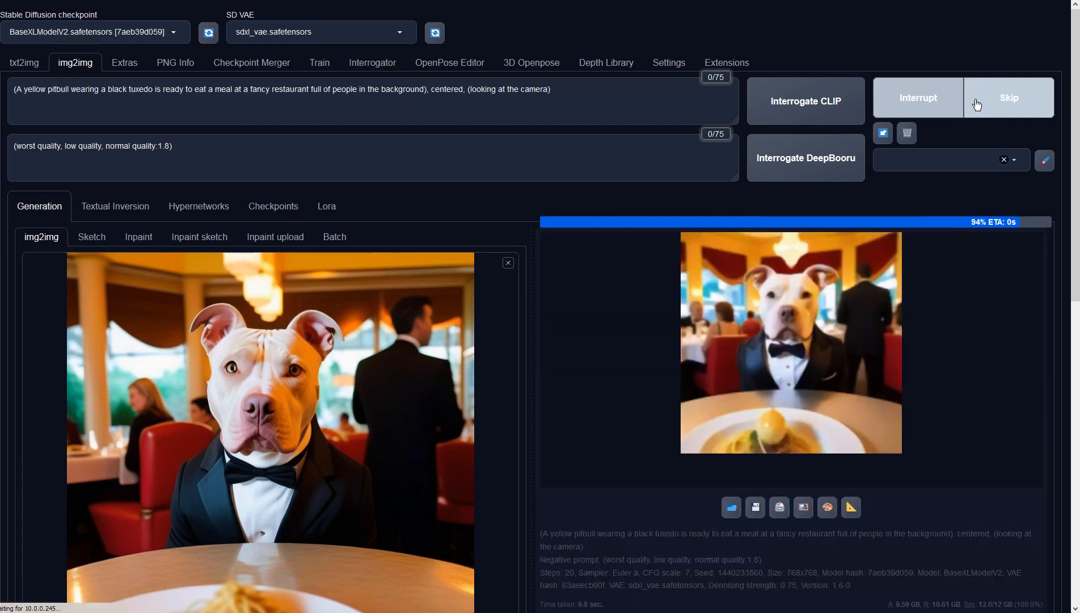
pyautogui.click(839, 314)
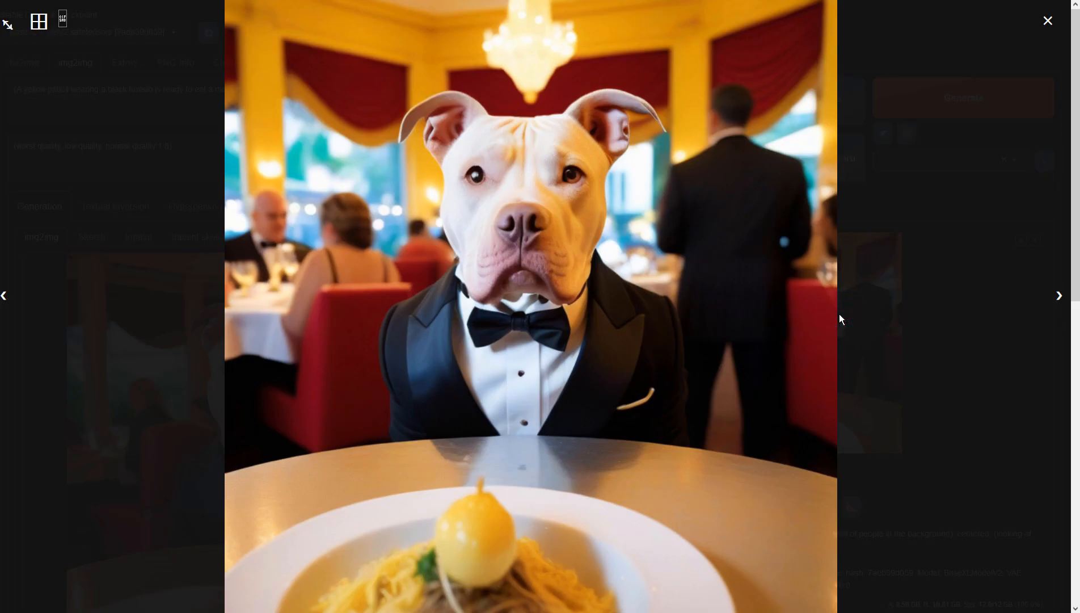
pyautogui.click(1048, 21)
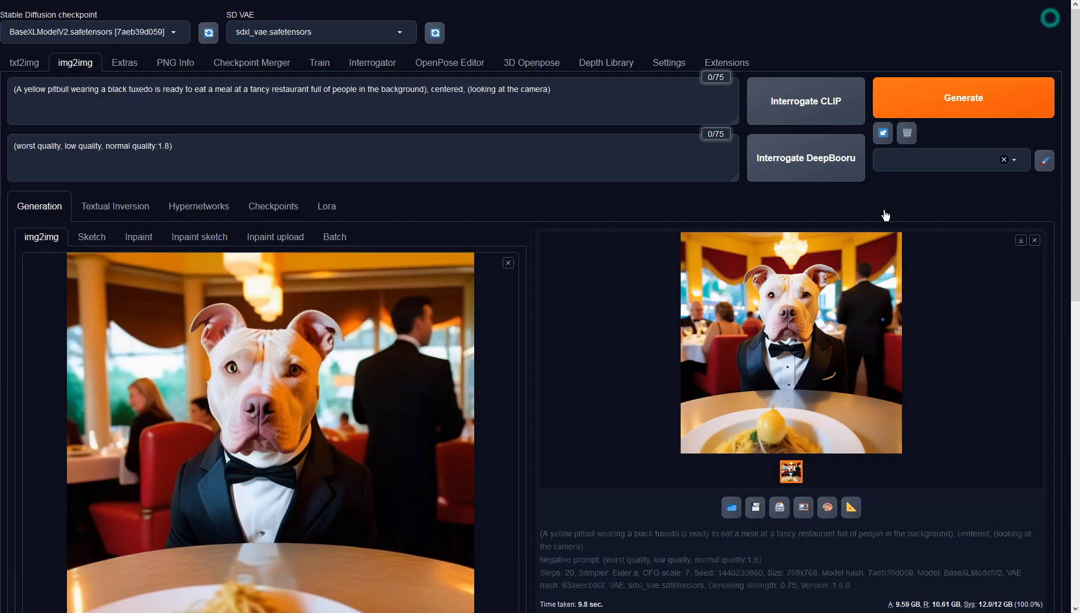
# - Make the img2img result the new source image and set the denoising strength to 0.9
pyautogui.click(804, 507)
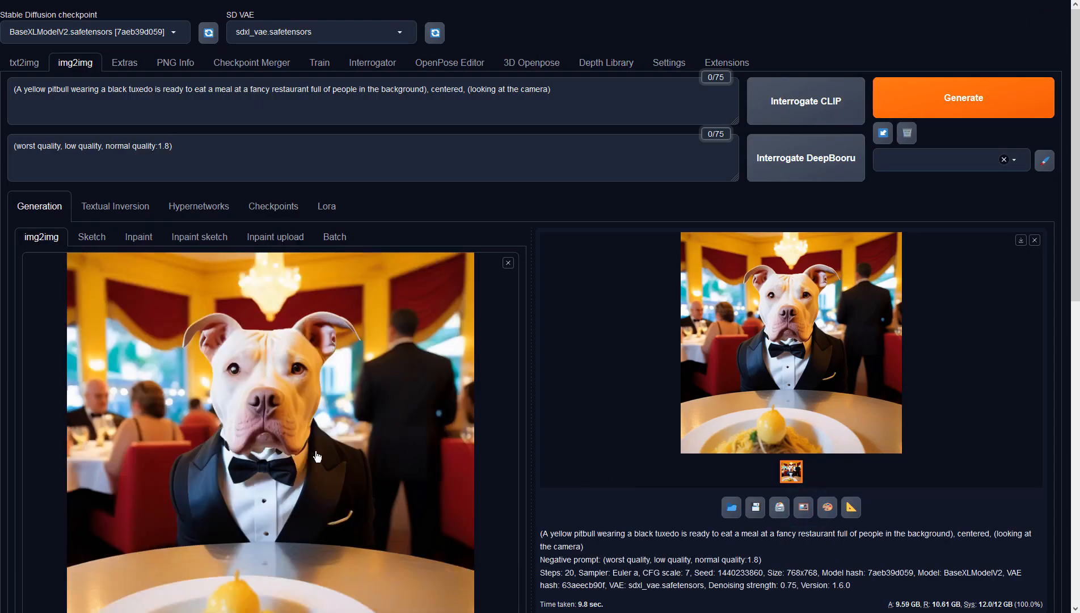
pyautogui.scroll(-8, 409, 525)
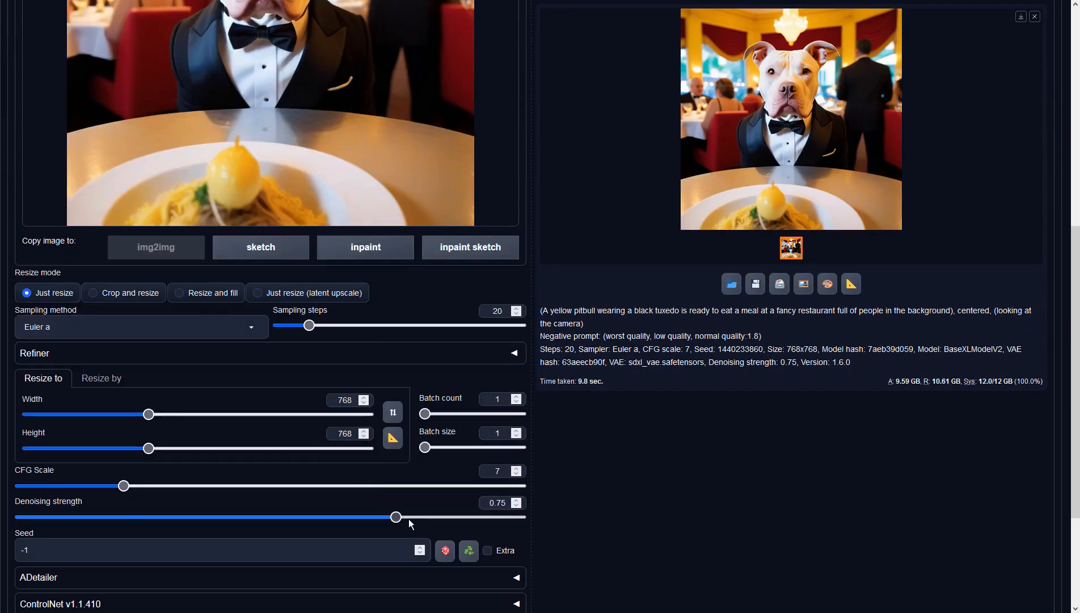
pyautogui.moveTo(405, 518); pyautogui.dragTo(470, 519)
pyautogui.scroll(8, 754, 407)
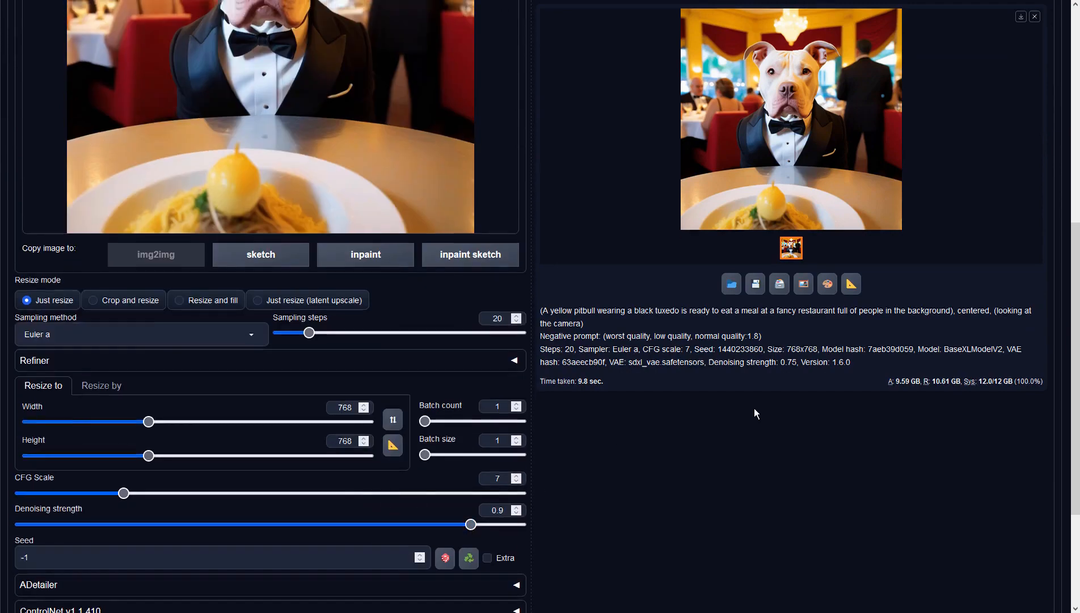
# - Generate an img2img variation with the raised denoising strength and view it enlarged
pyautogui.click(936, 99)
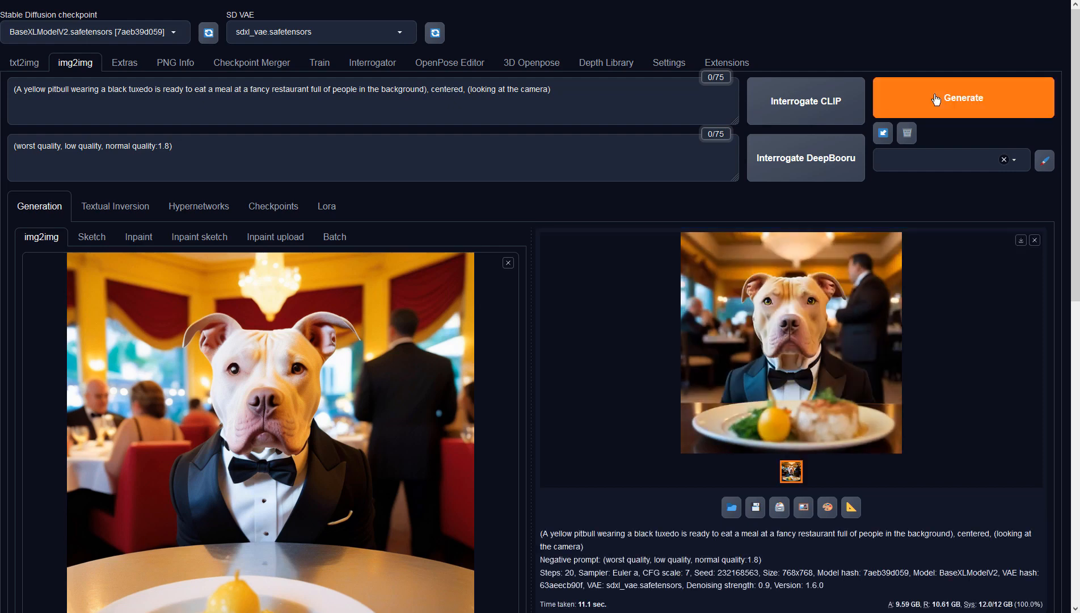
pyautogui.click(768, 323)
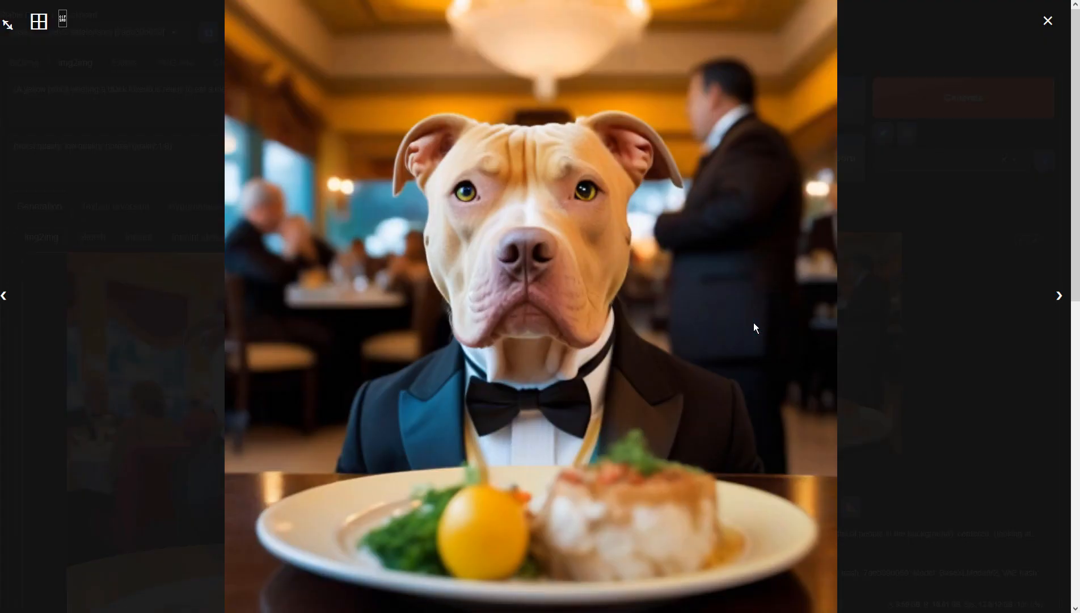
pyautogui.click(1047, 22)
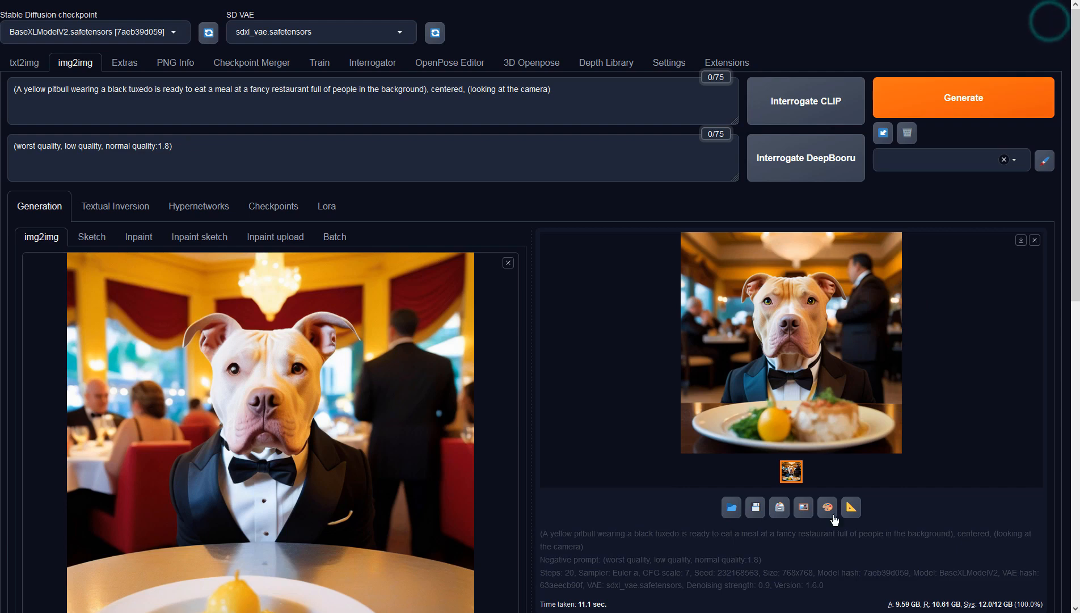
# - Send the latest variation back to img2img as the source and generate a new image to view enlarged
pyautogui.click(810, 514)
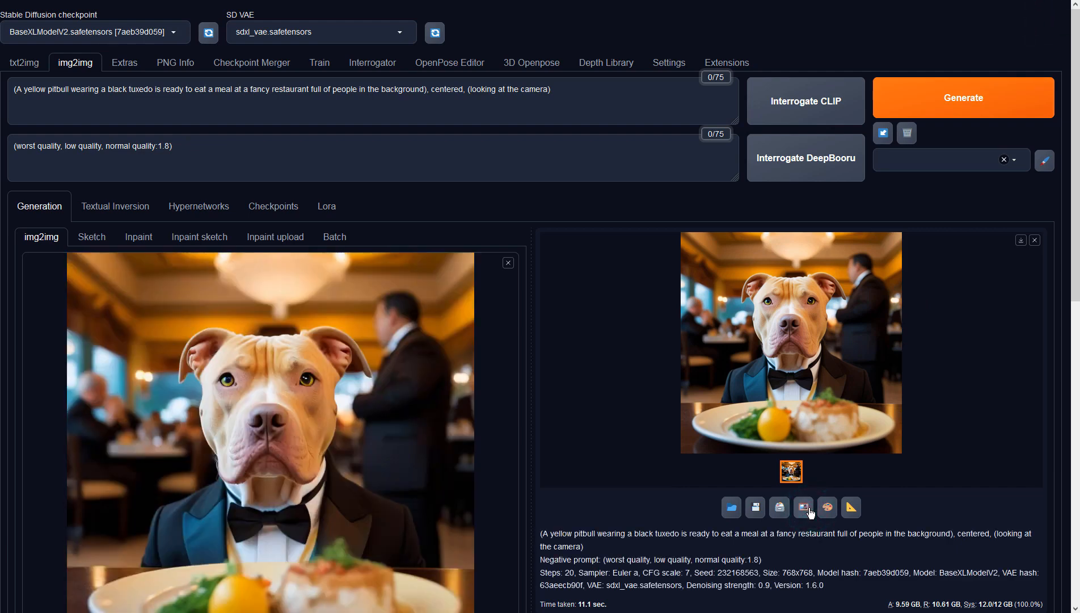
pyautogui.click(977, 94)
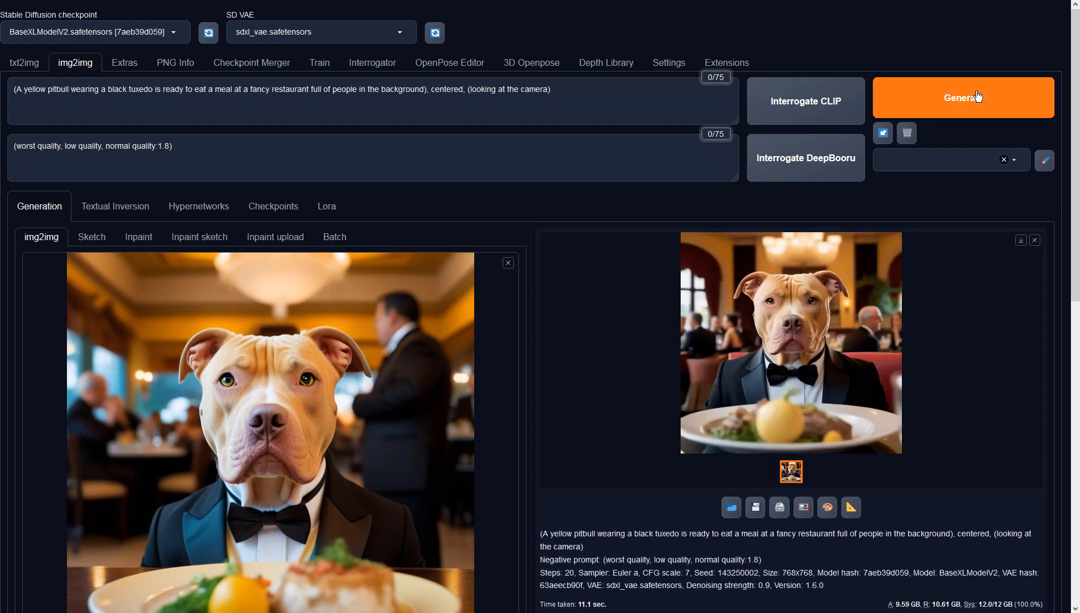
pyautogui.click(830, 337)
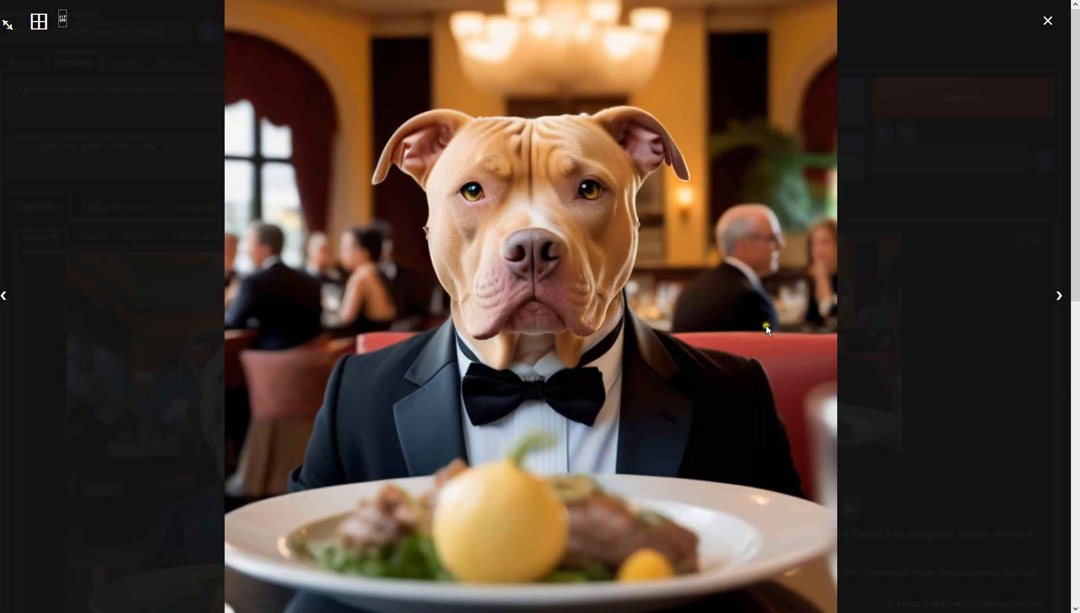
pyautogui.click(1048, 21)
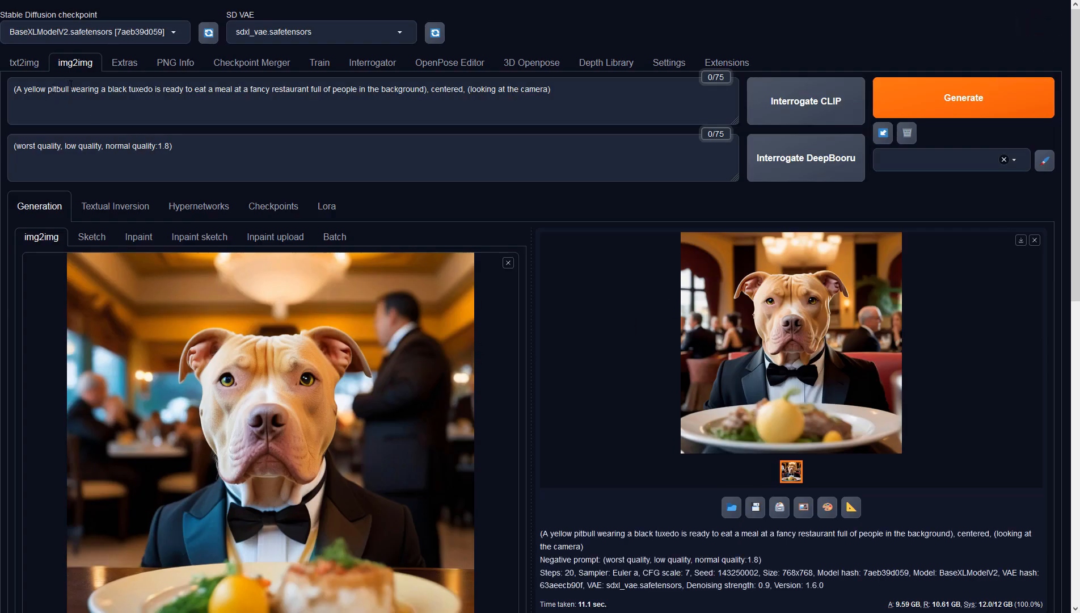
# - Replace "yellow pitbull" with "prairie dog" in the img2img prompt and generate an image
pyautogui.moveTo(69, 88); pyautogui.dragTo(26, 83)
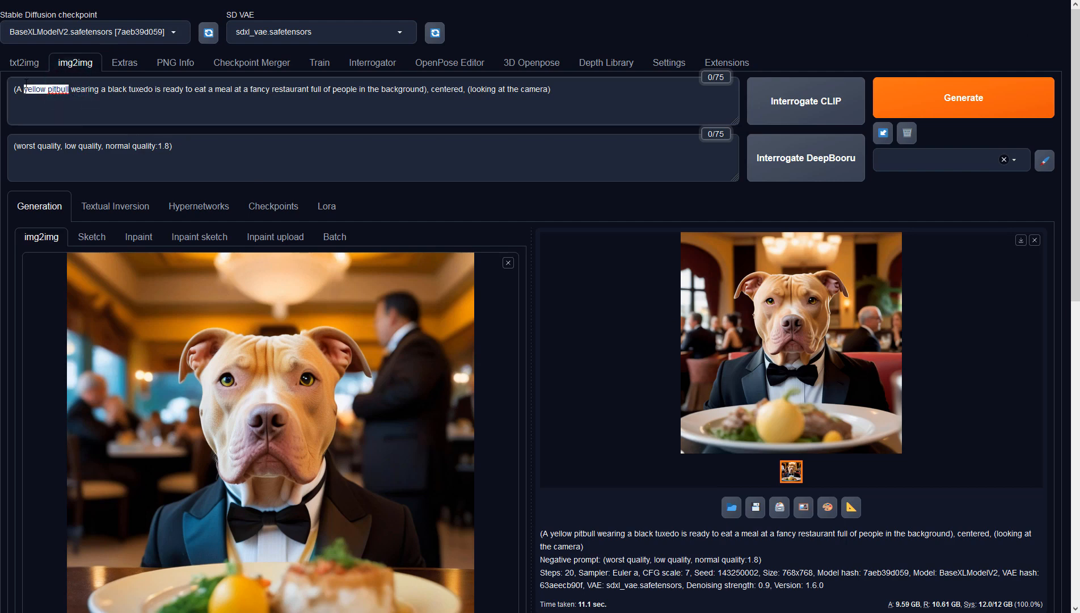
pyautogui.write('prar')
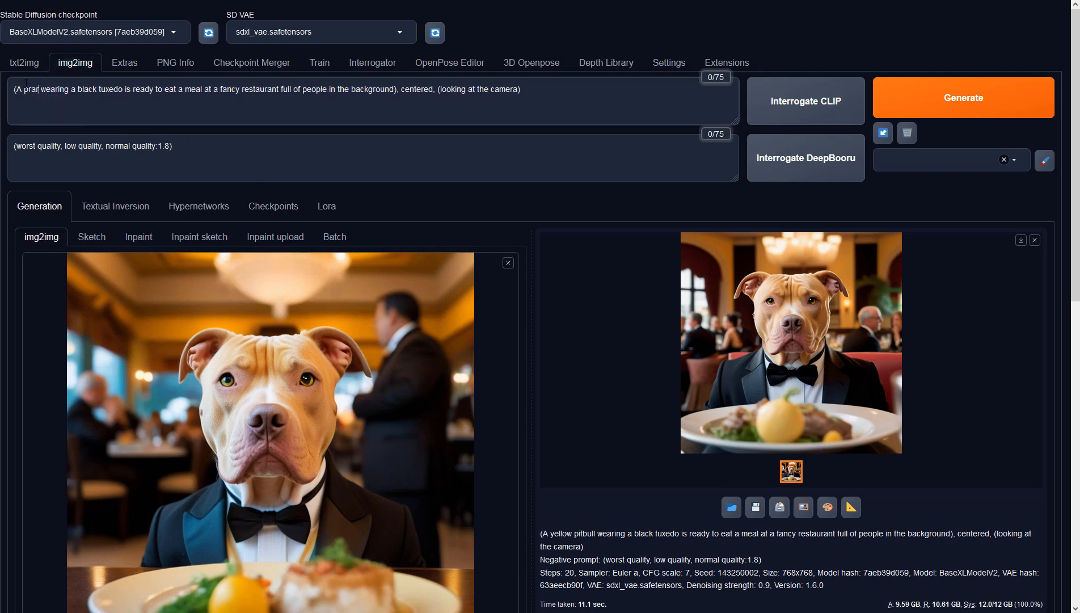
pyautogui.write('ie dog')
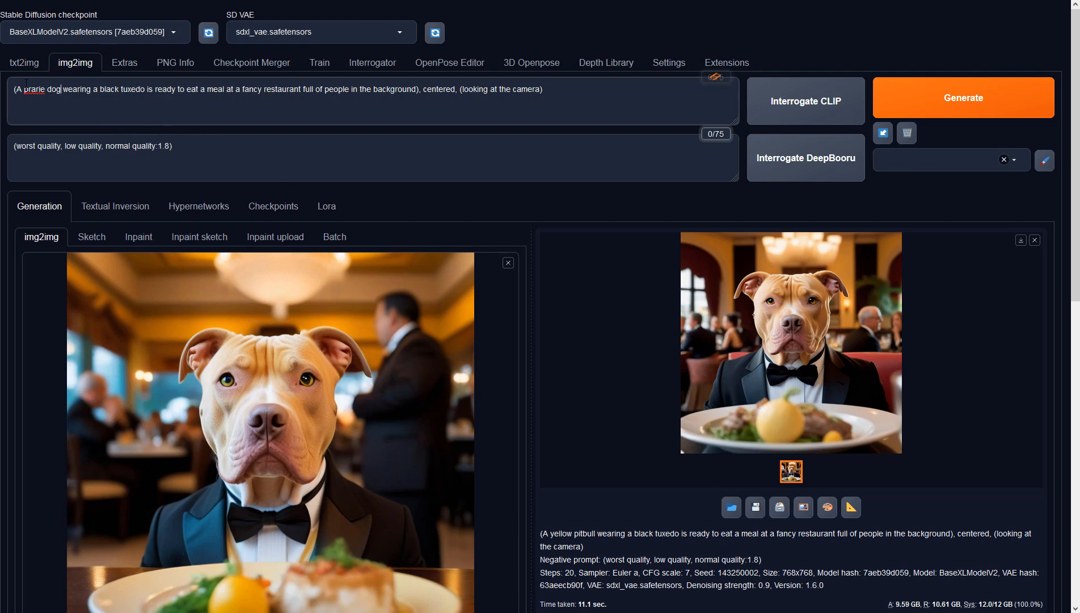
pyautogui.rightClick(26, 85)
pyautogui.click(34, 96)
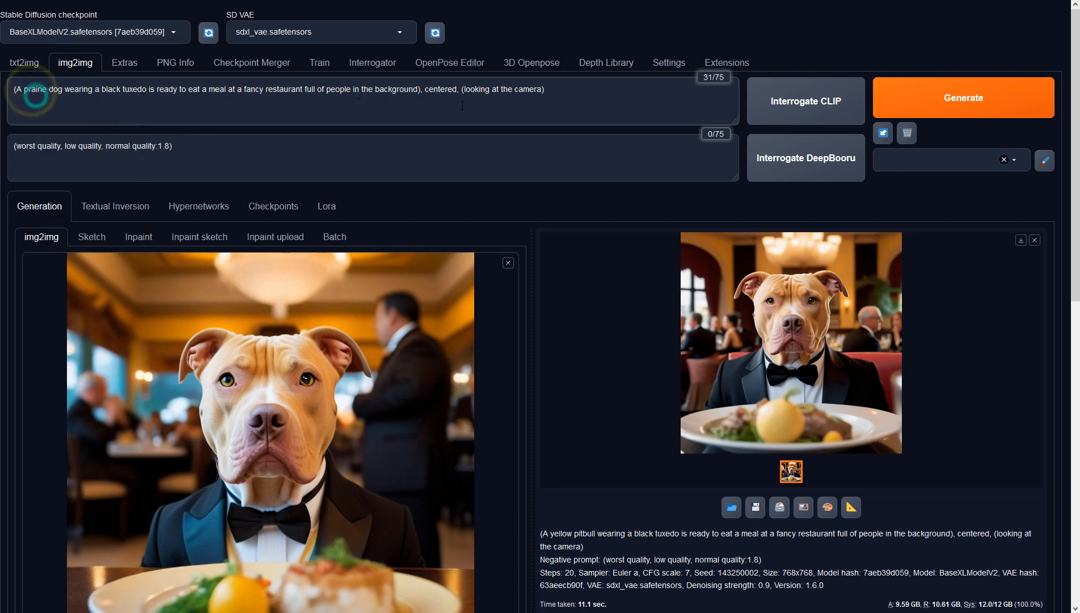
pyautogui.click(901, 97)
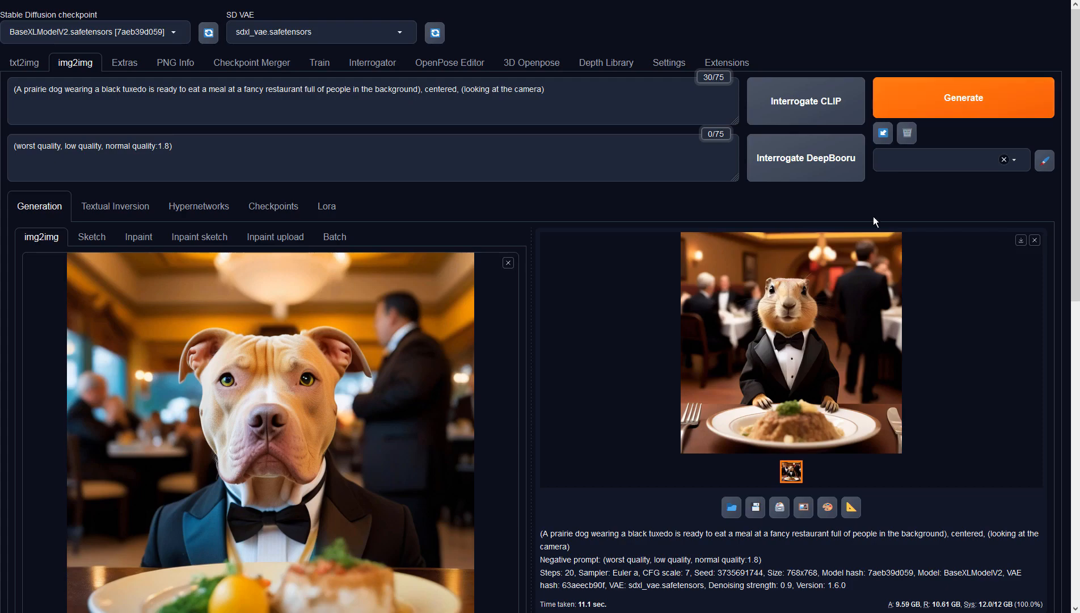
# - View the generated prairie dog image enlarged and return to the img2img page
pyautogui.click(846, 270)
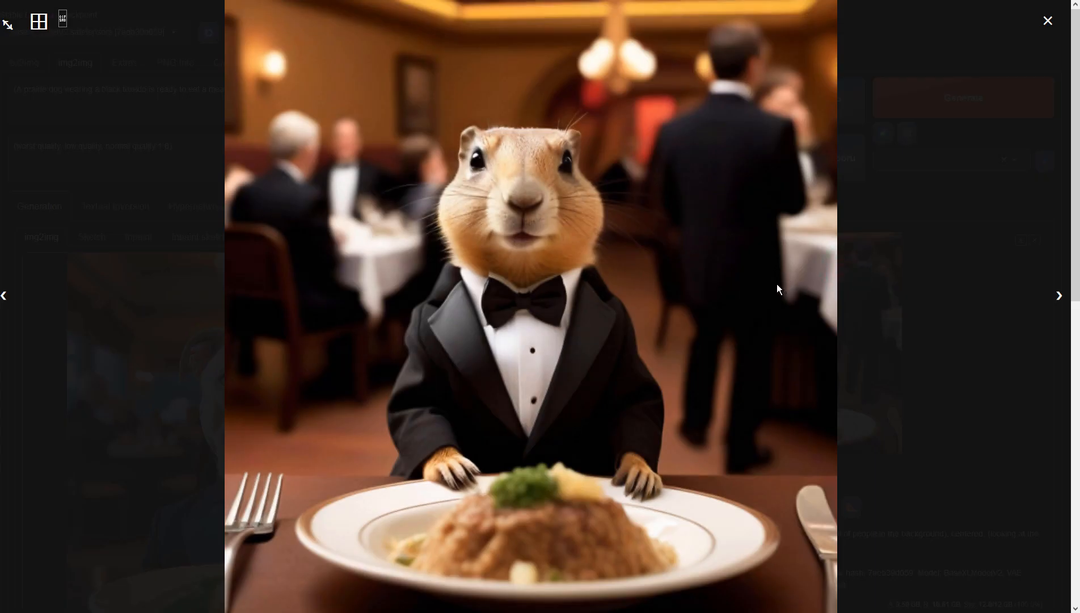
pyautogui.click(1048, 21)
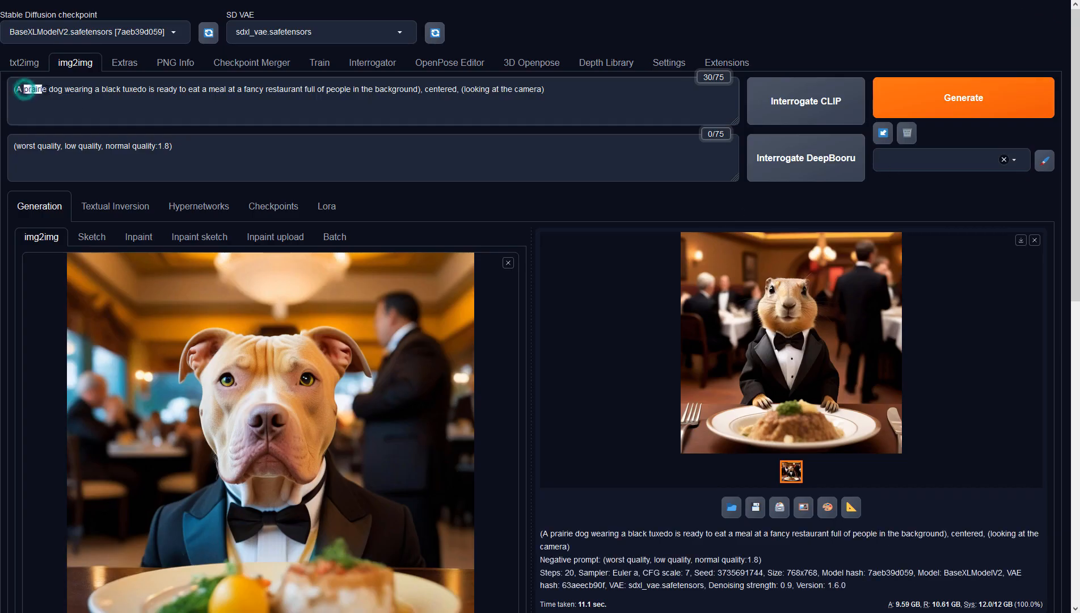
# - Replace "prairie dog" with "cat" in the img2img prompt, generate an image and view it enlarged
pyautogui.moveTo(24, 89); pyautogui.dragTo(63, 89)
pyautogui.write('cat')
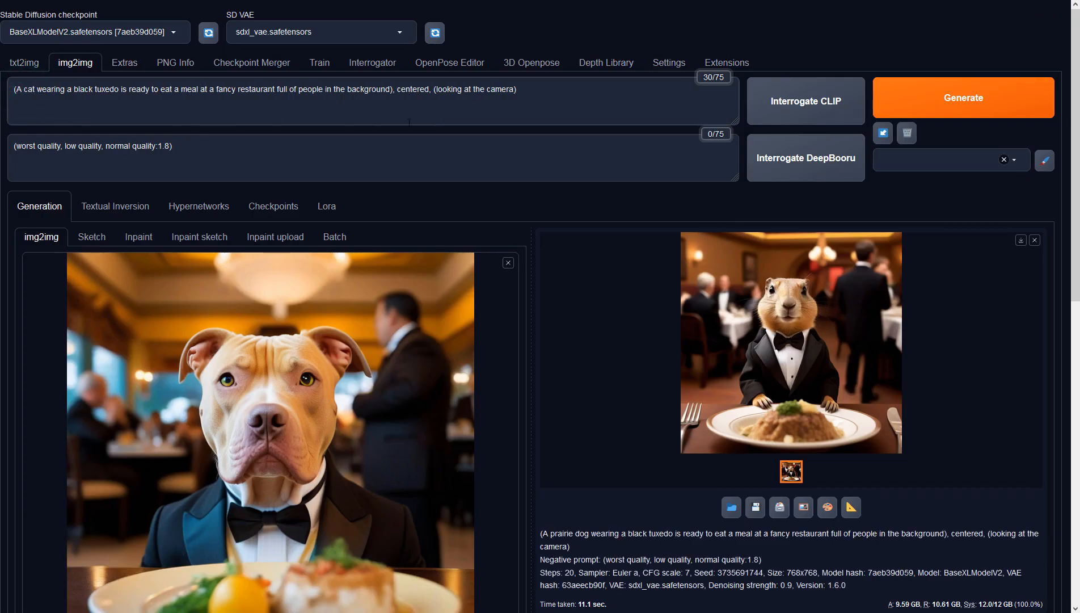
pyautogui.click(893, 100)
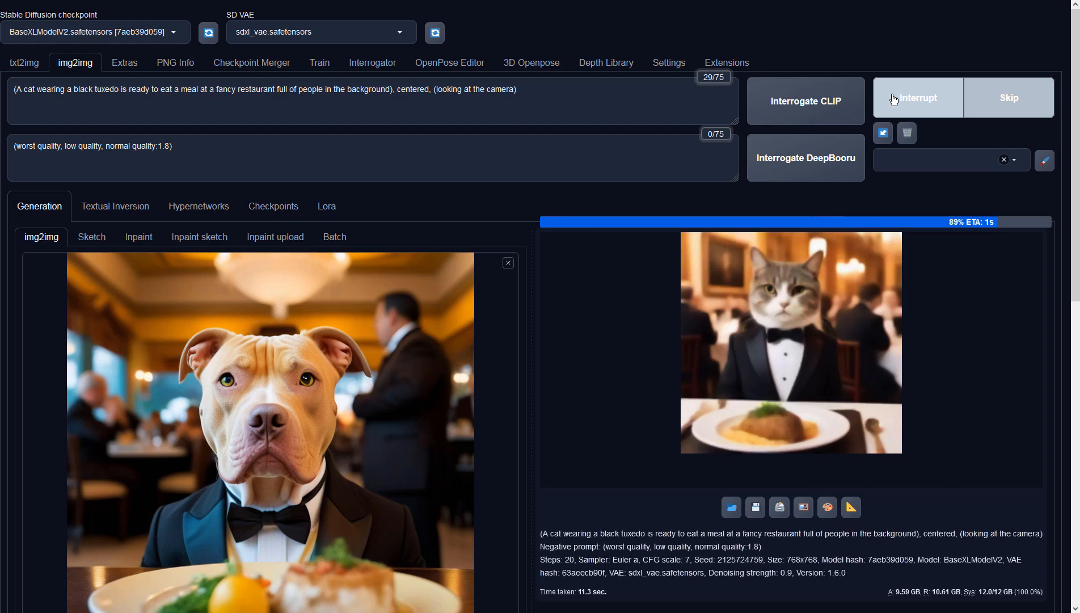
pyautogui.click(798, 324)
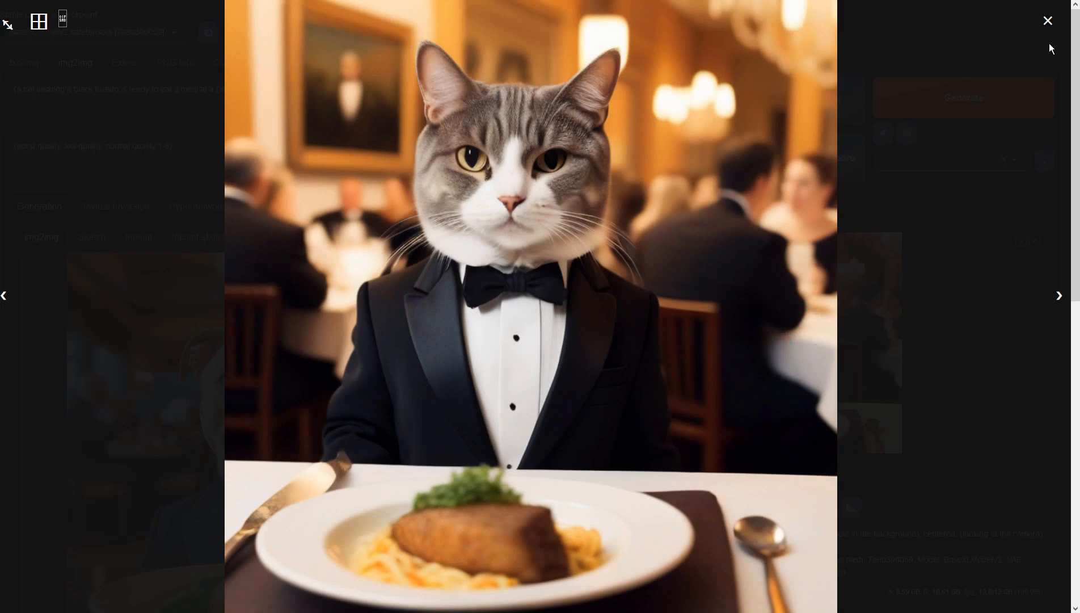
pyautogui.click(1048, 20)
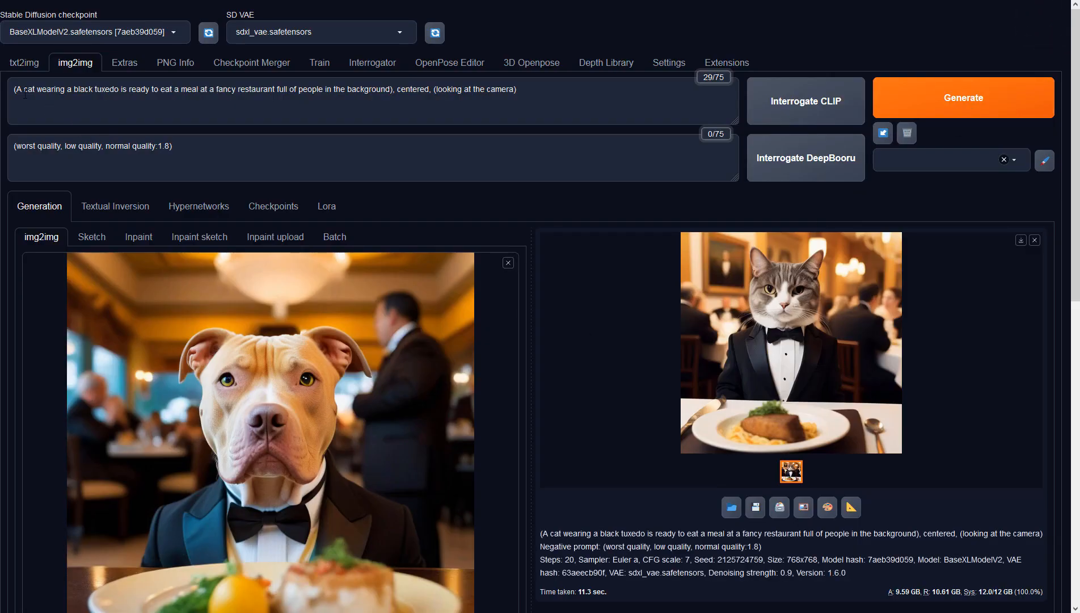
# - Change the animal in the img2img prompt from "cat" to "lion", generate an image and view it enlarged
pyautogui.doubleClick(25, 89)
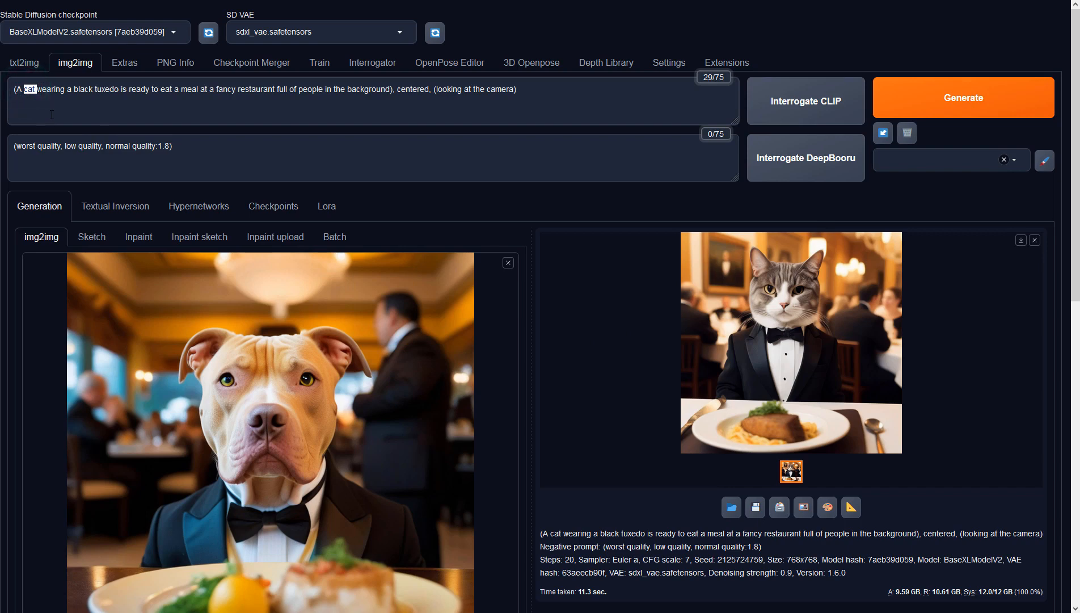
pyautogui.write('lion')
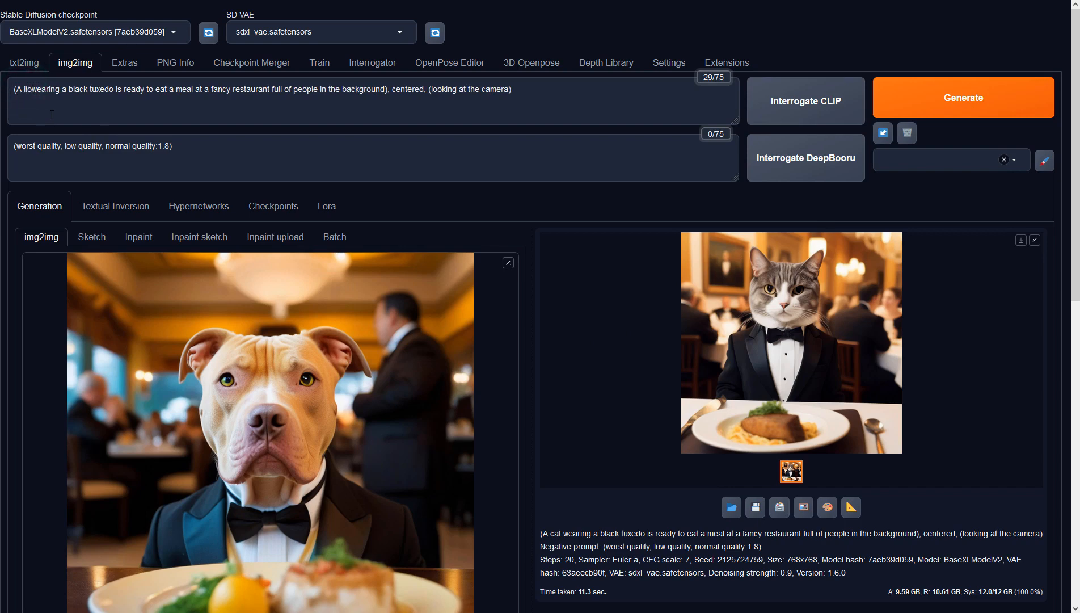
pyautogui.click(916, 99)
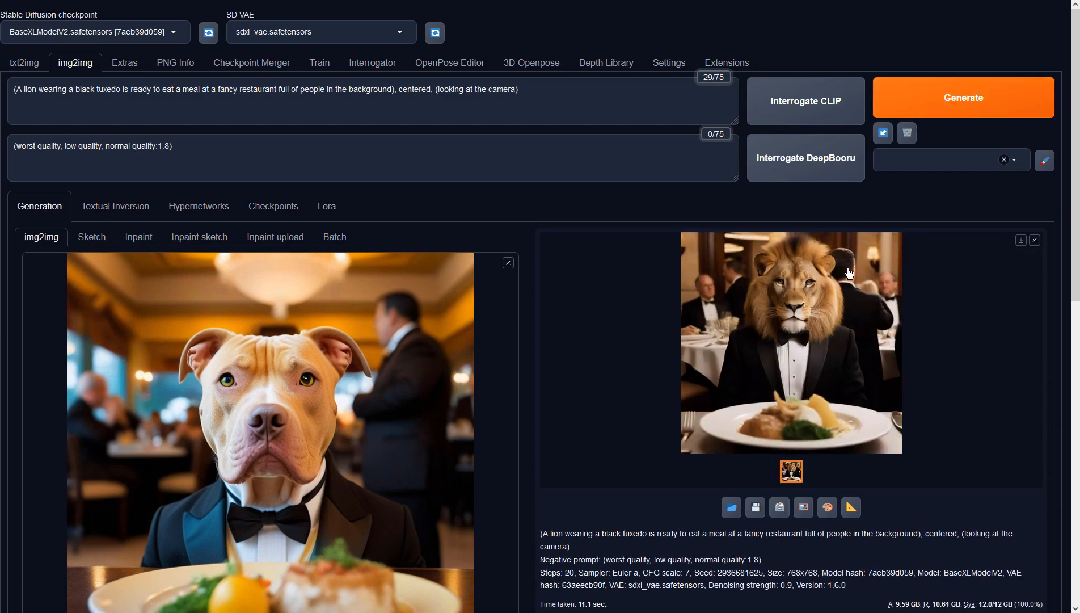
pyautogui.click(837, 299)
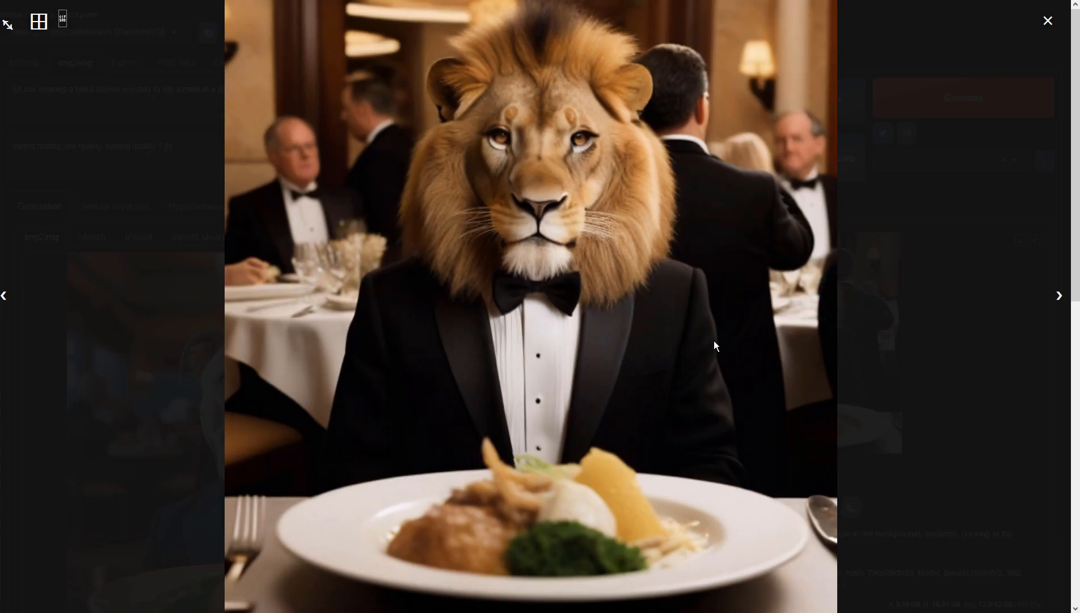
pyautogui.click(1048, 20)
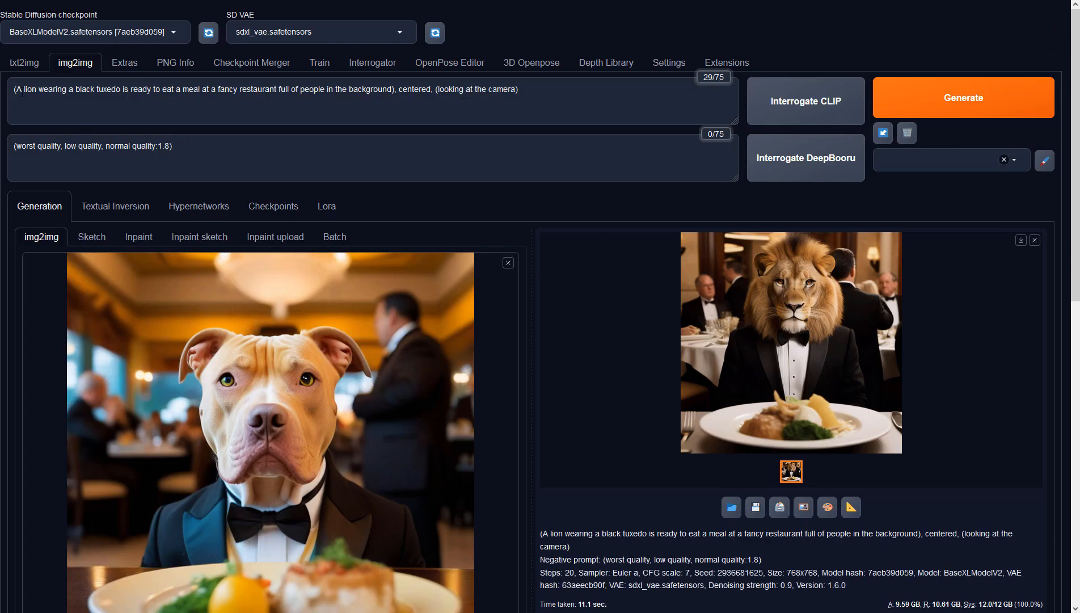
# - Select the word "lion" in the img2img prompt
pyautogui.doubleClick(30, 89)
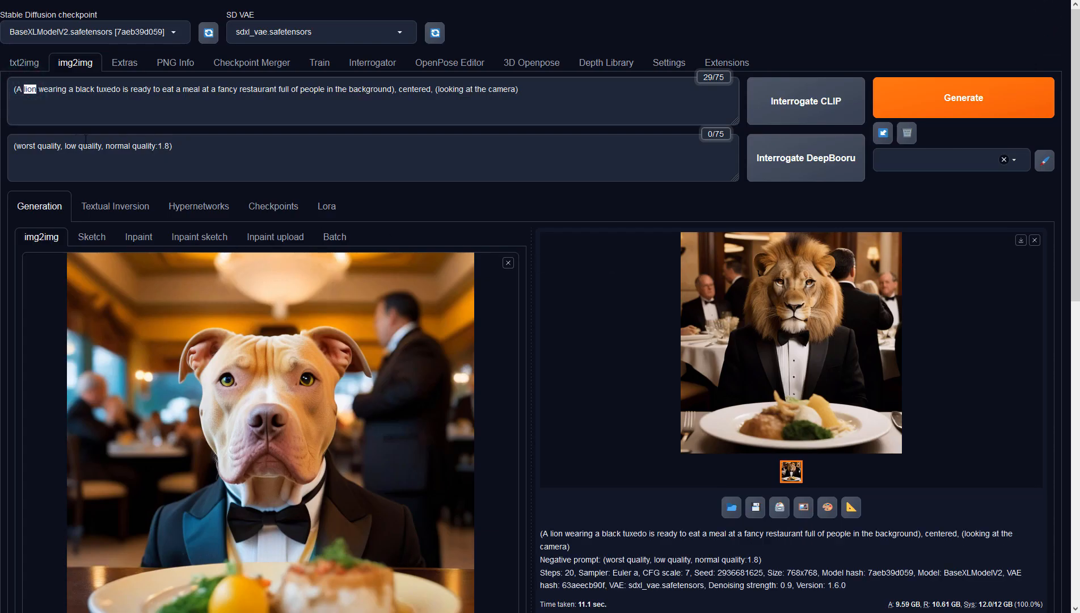